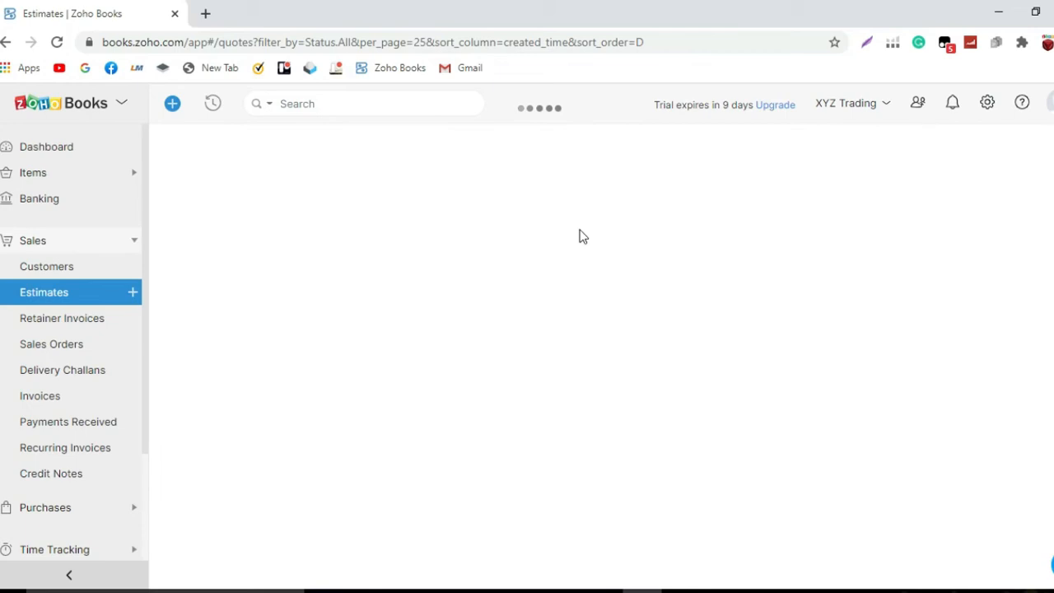
Choose Hazel Company as the customer and save a Dubai, UAE billing address with an attention contact.
click(563, 216)
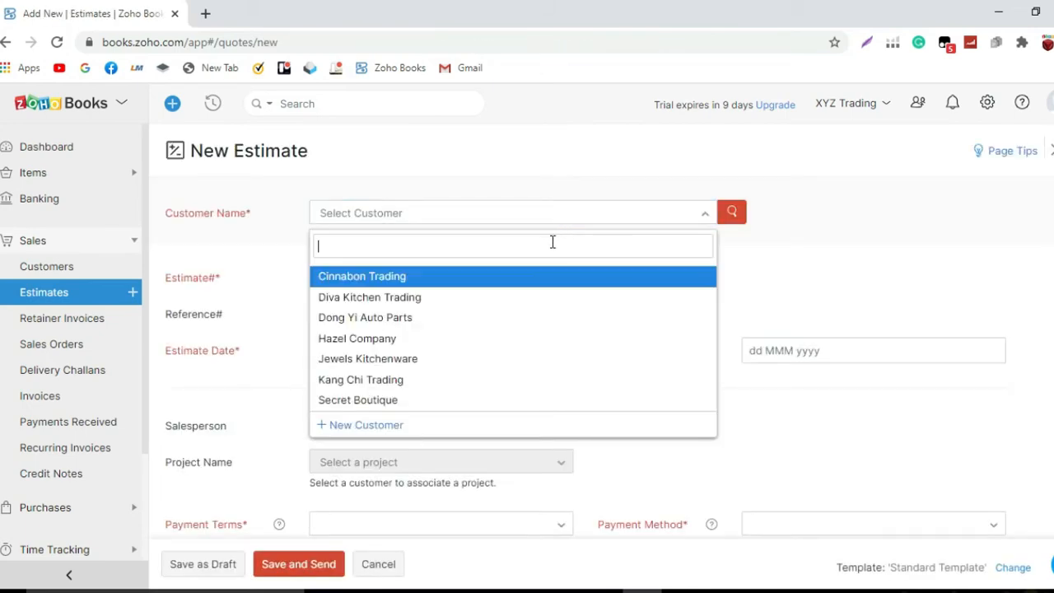
click(527, 338)
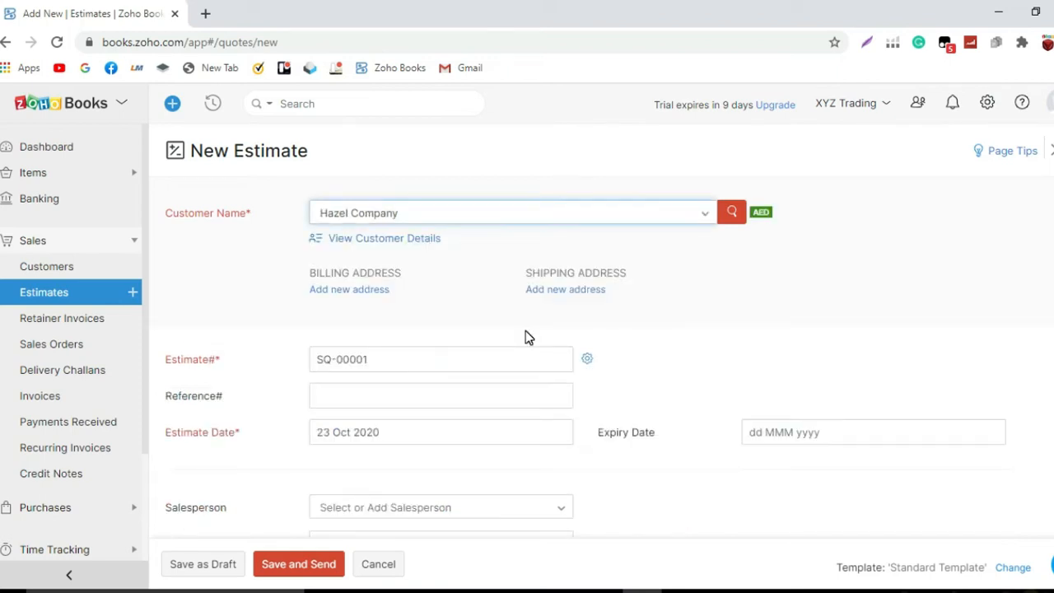
click(375, 290)
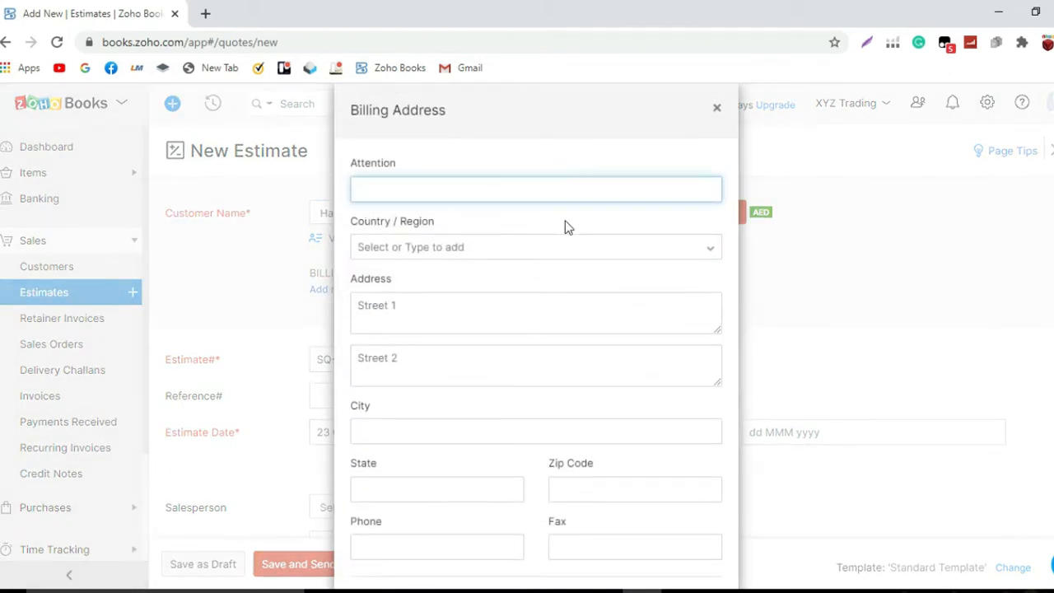
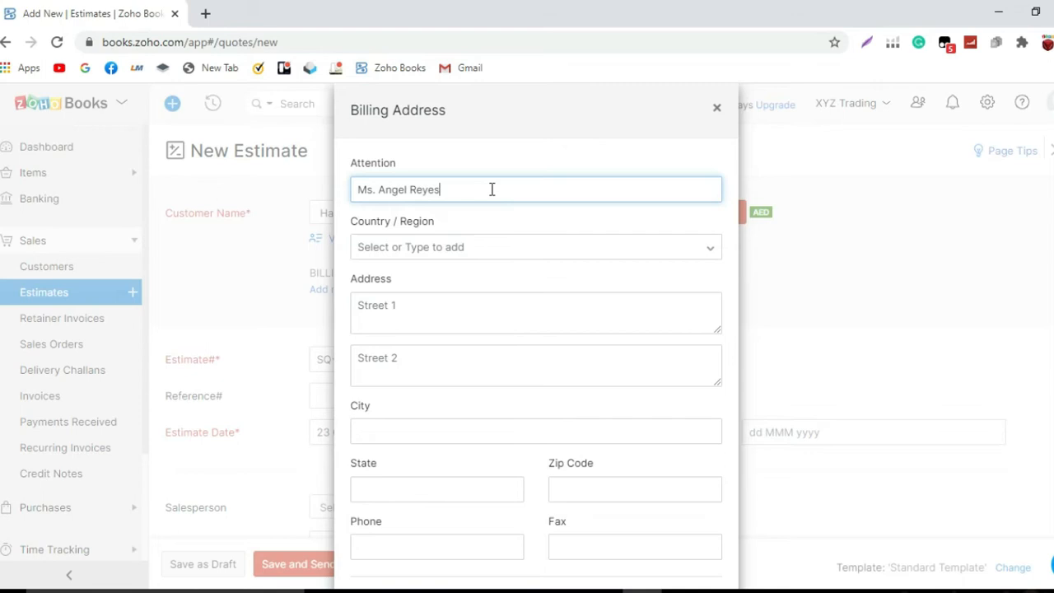
click(442, 313)
text(Busin)
key(BackSpace)
text(iness Bay Dubai UAE)
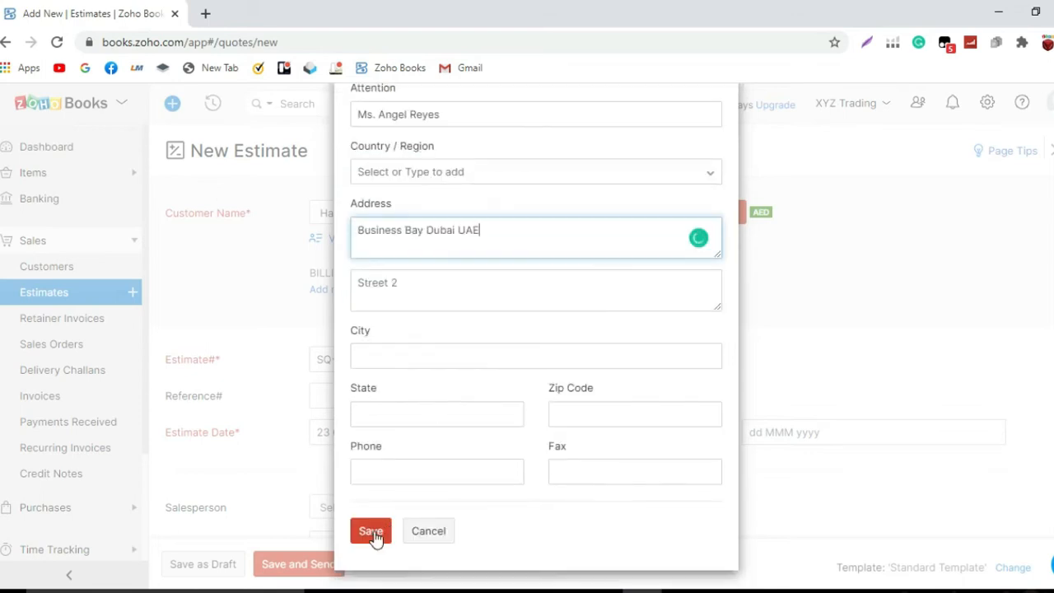
click(372, 532)
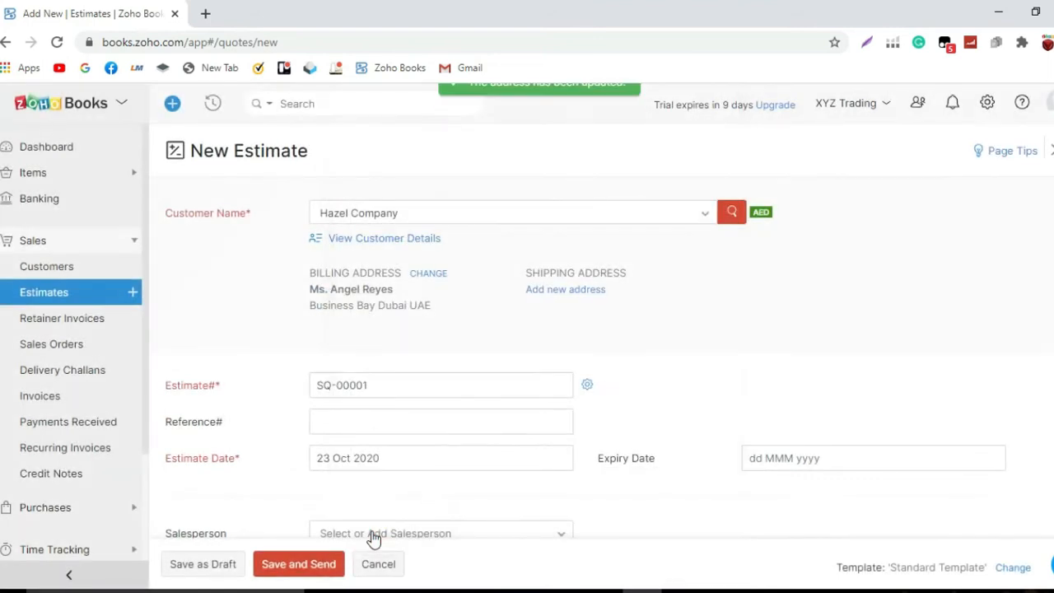
Save a separate two-line Dubai, UAE shipping address with its own attention contact.
click(598, 289)
click(460, 339)
text(Burjuman near Rotana)
key(Return)
text(Dubai UAE)
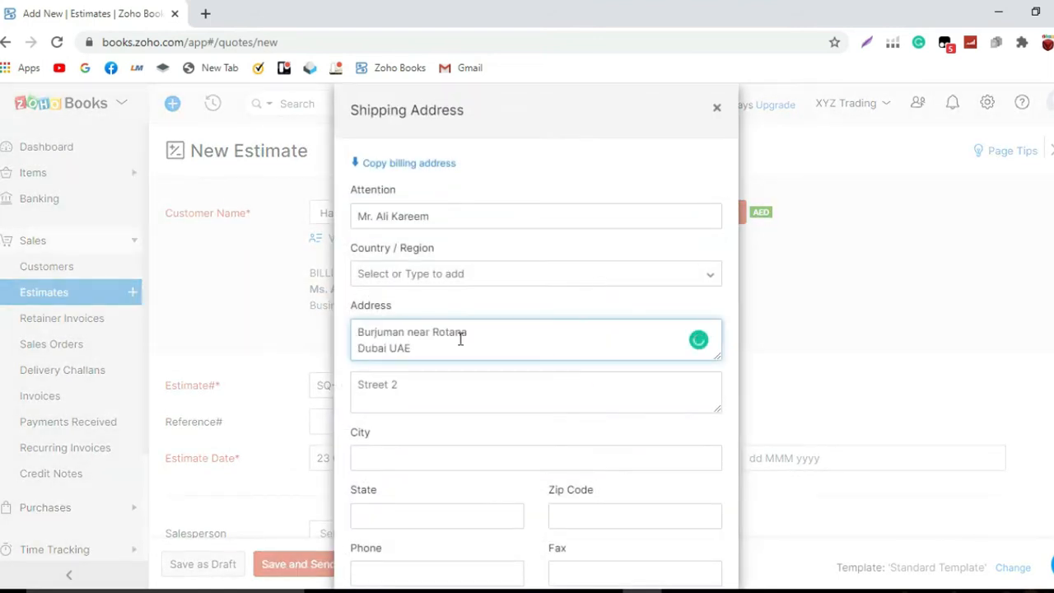
scroll(486, 387, down, 2)
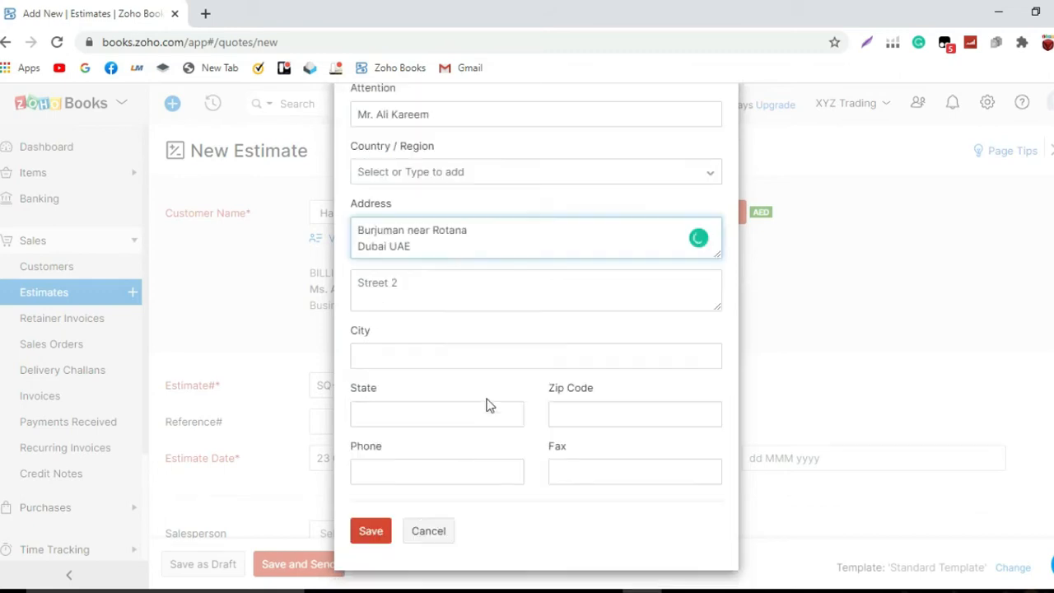
click(373, 531)
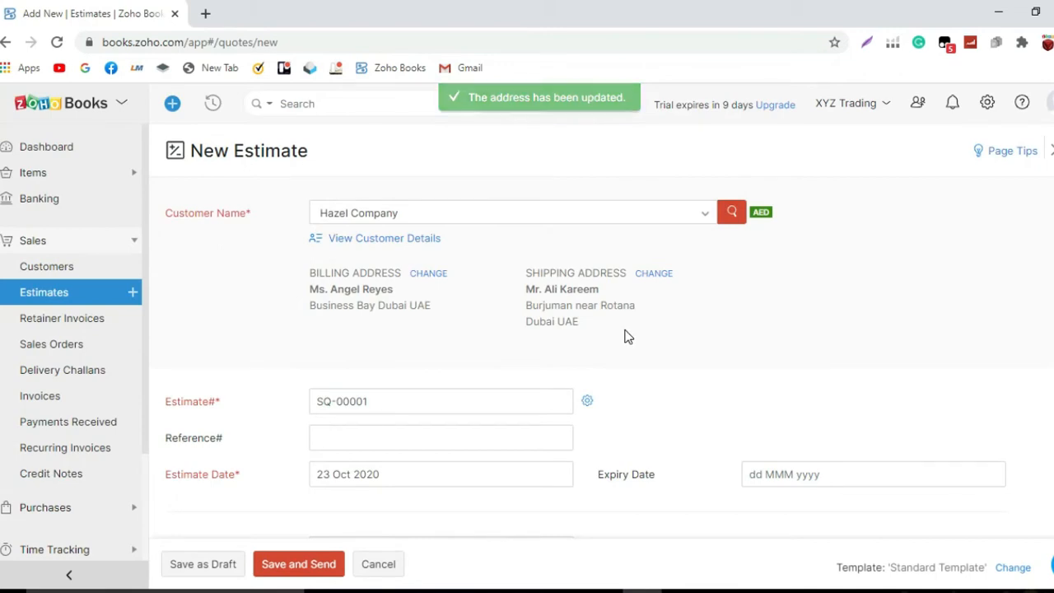
Enter reference ABC123 and set the estimate's expiry date to 23 Dec 2020.
click(449, 436)
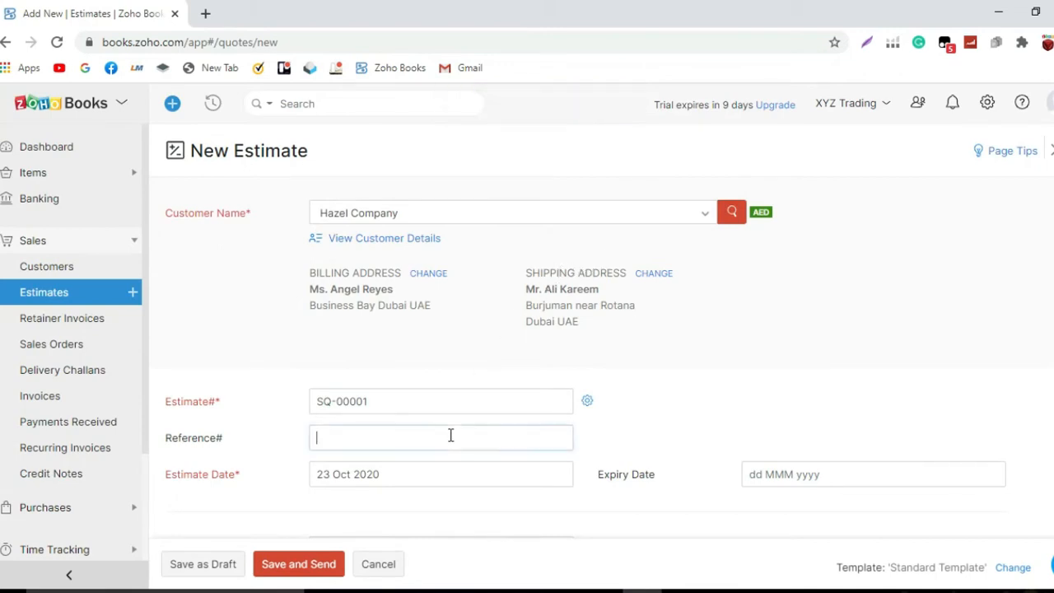
text(ABC123)
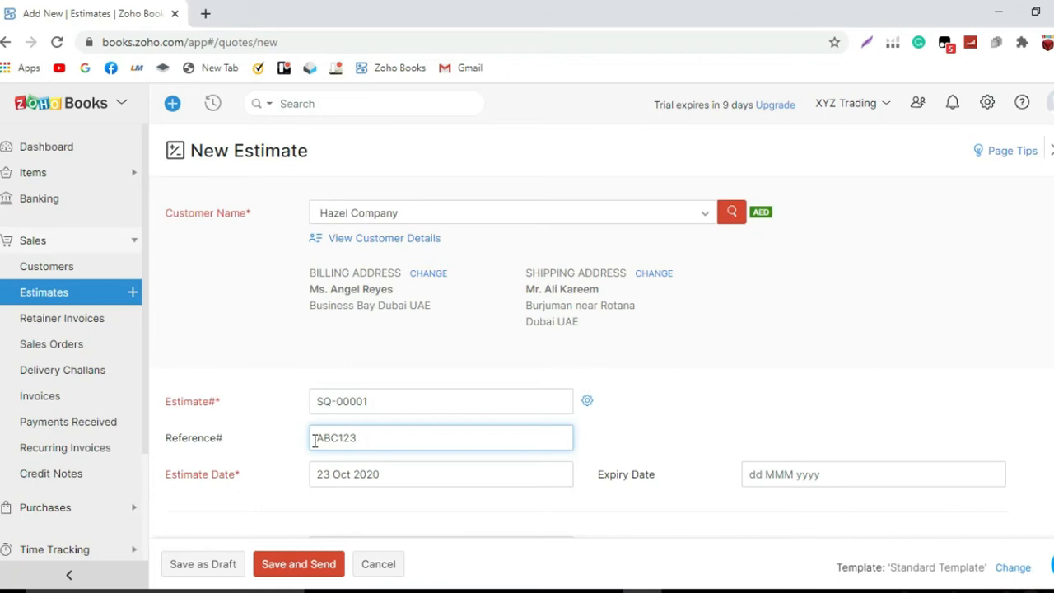
scroll(851, 389, down, 1)
click(851, 388)
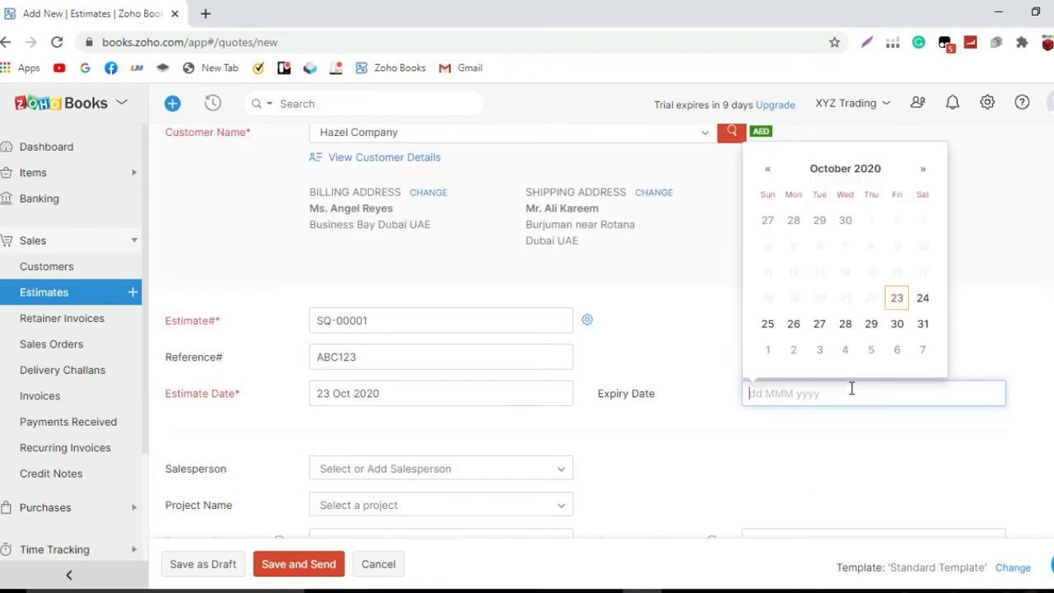
click(923, 169)
click(924, 168)
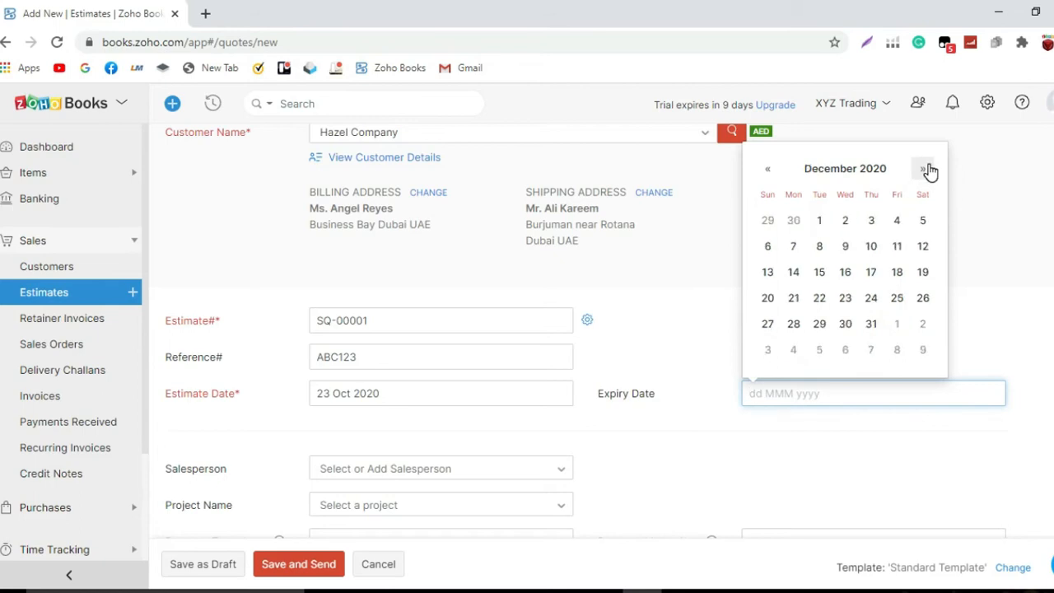
click(845, 297)
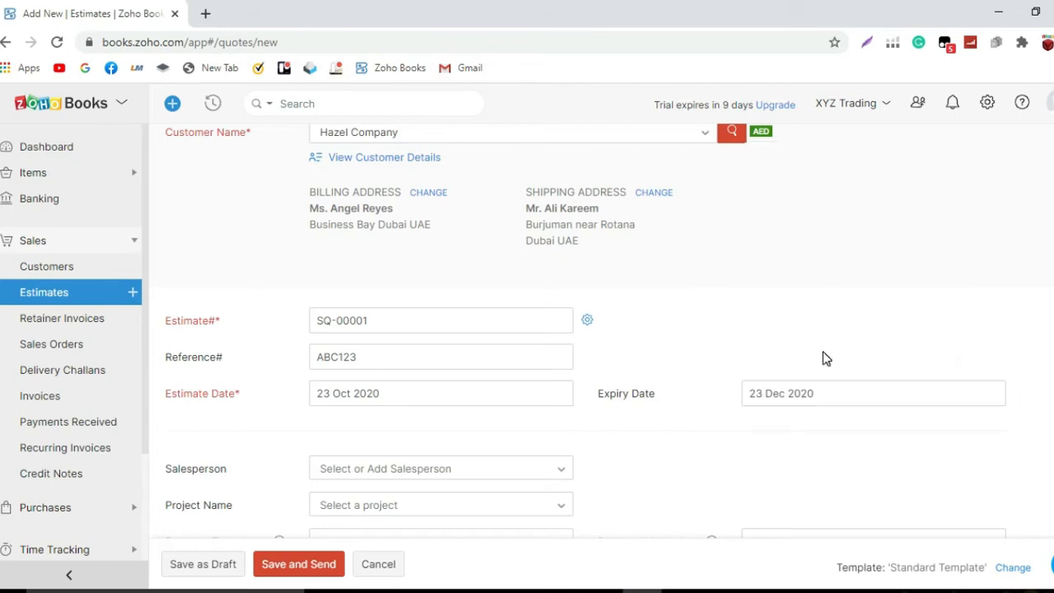
Bring up salesperson management from the Salesperson field to add a new salesperson.
scroll(826, 358, down, 2)
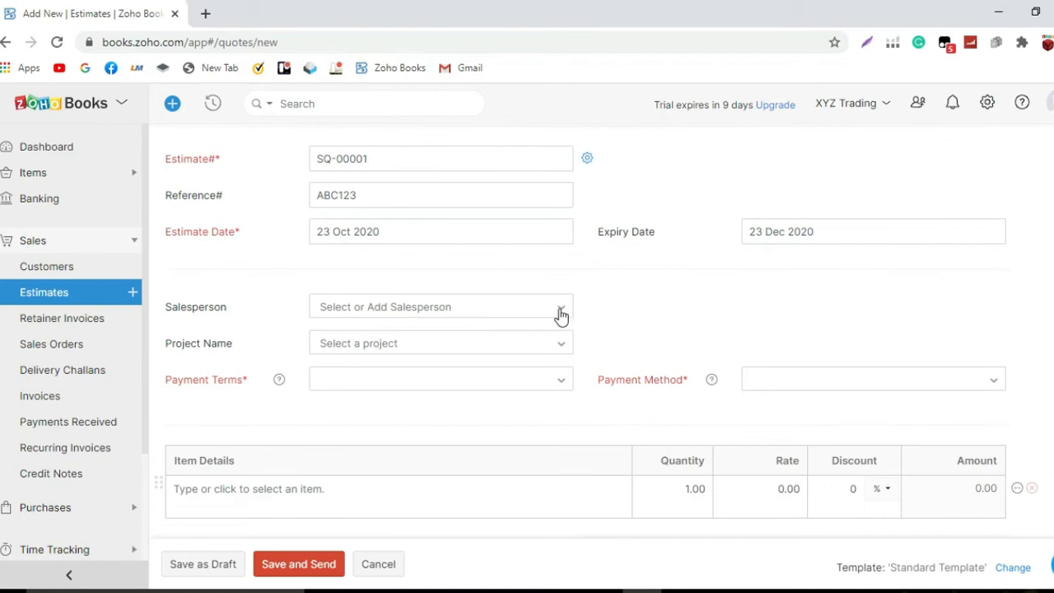
click(561, 312)
click(422, 397)
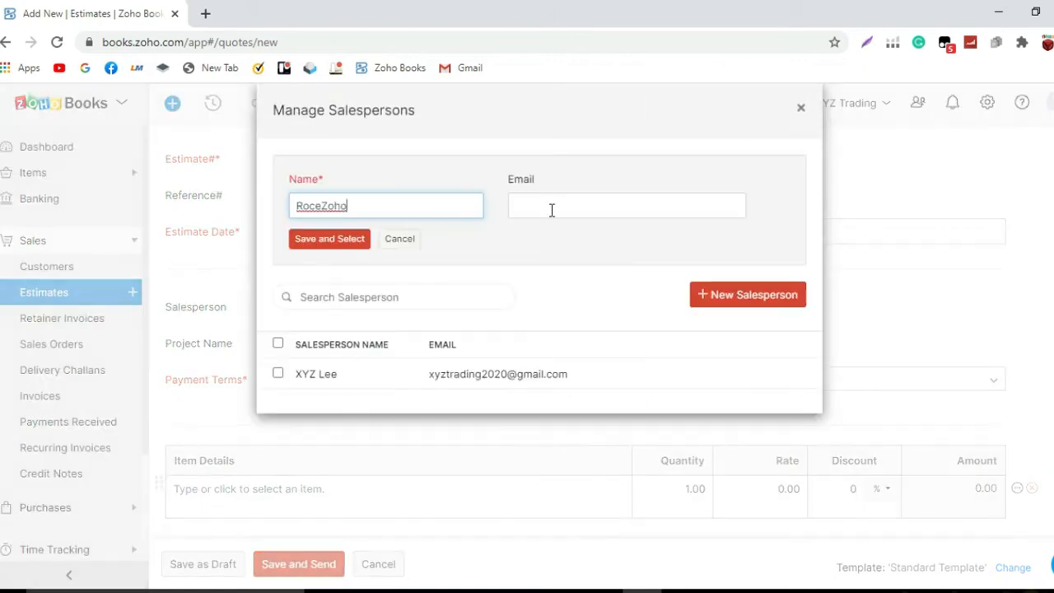
Create a new salesperson with their e-mail address and assign them to the estimate.
click(552, 210)
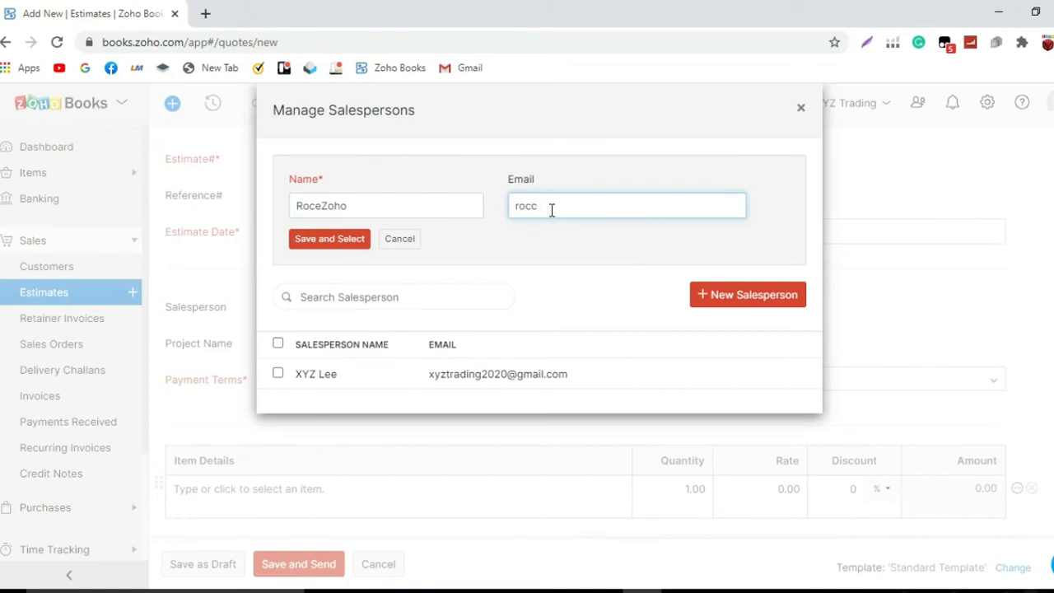
click(346, 240)
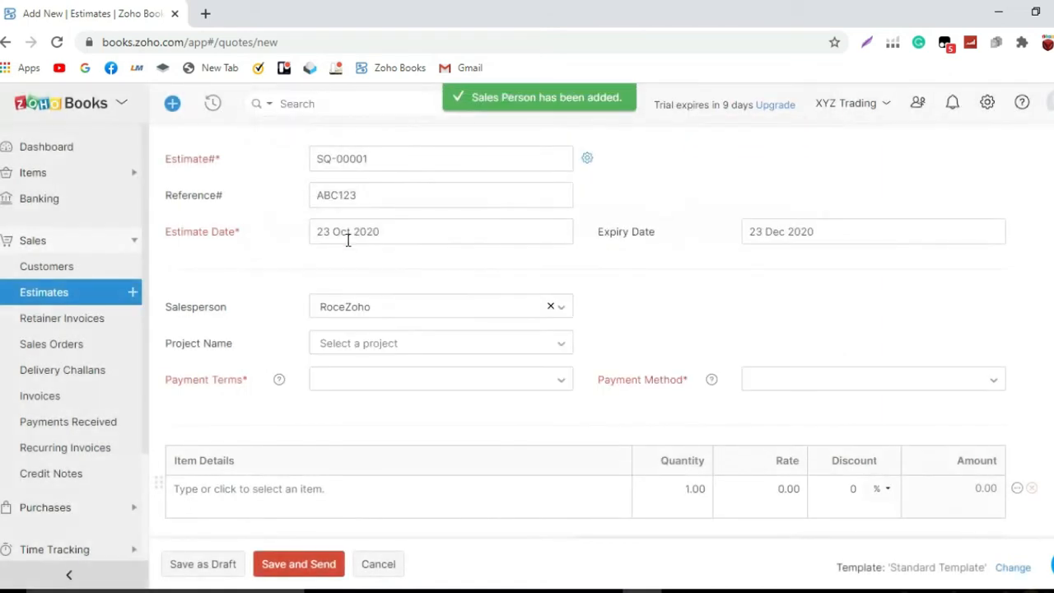
Set payment terms to 100% Prepaid and payment method to Bank Transfer.
click(550, 381)
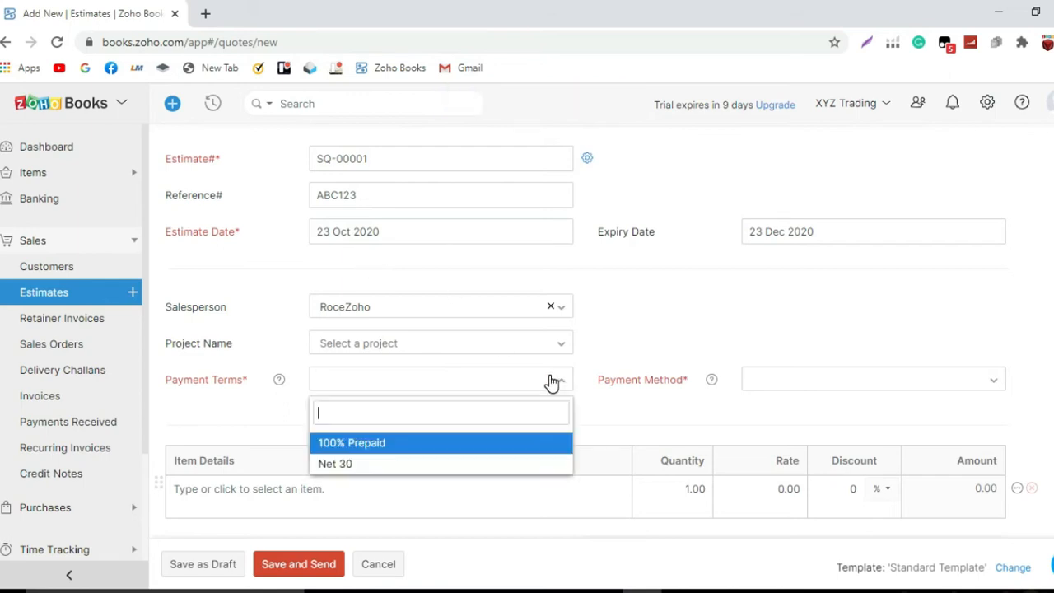
click(531, 444)
click(791, 382)
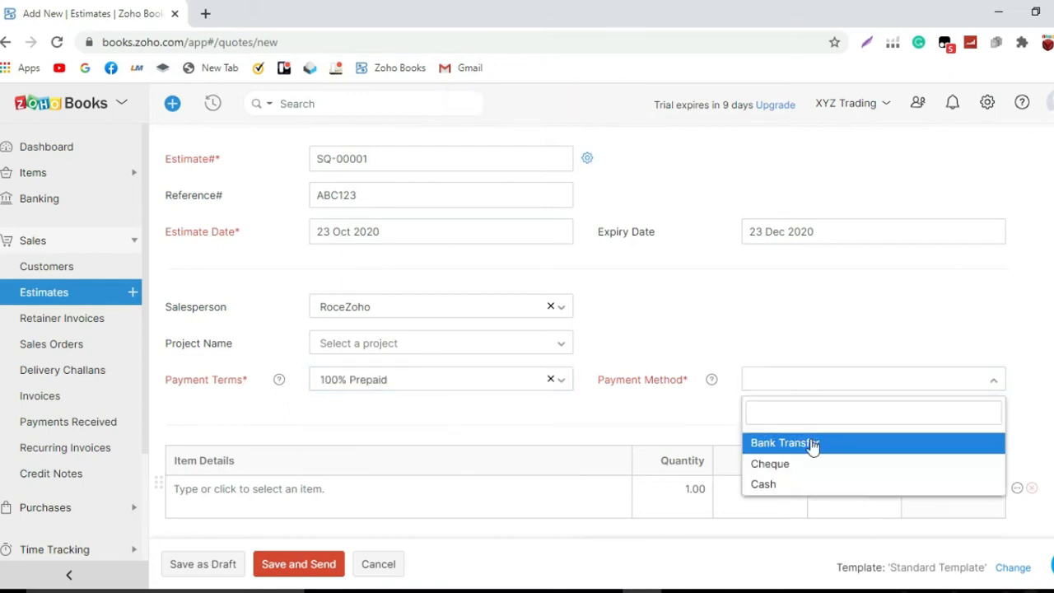
click(812, 443)
scroll(613, 386, up, 2)
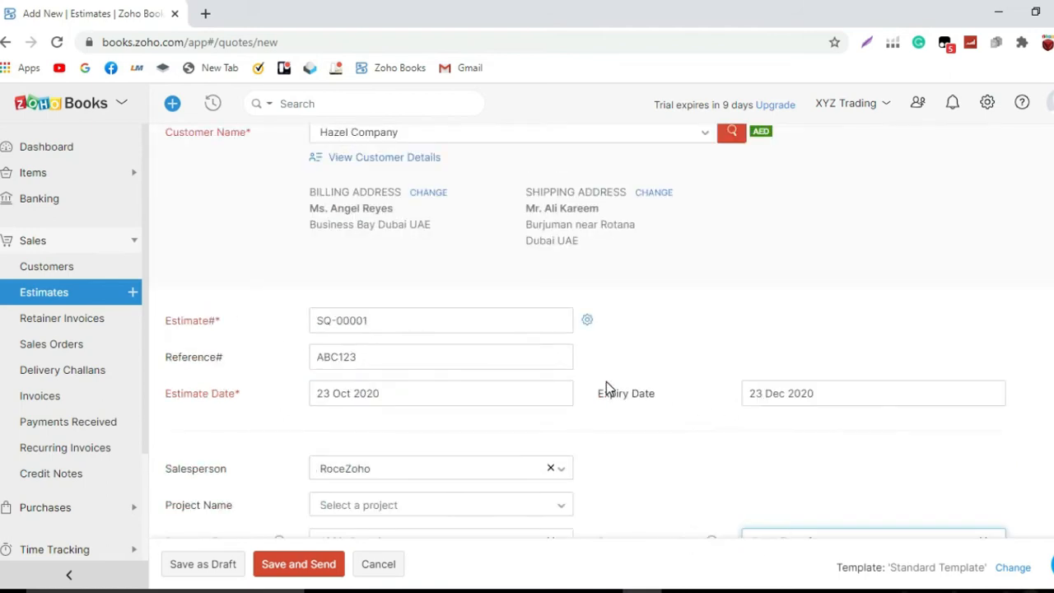
scroll(606, 383, down, 5)
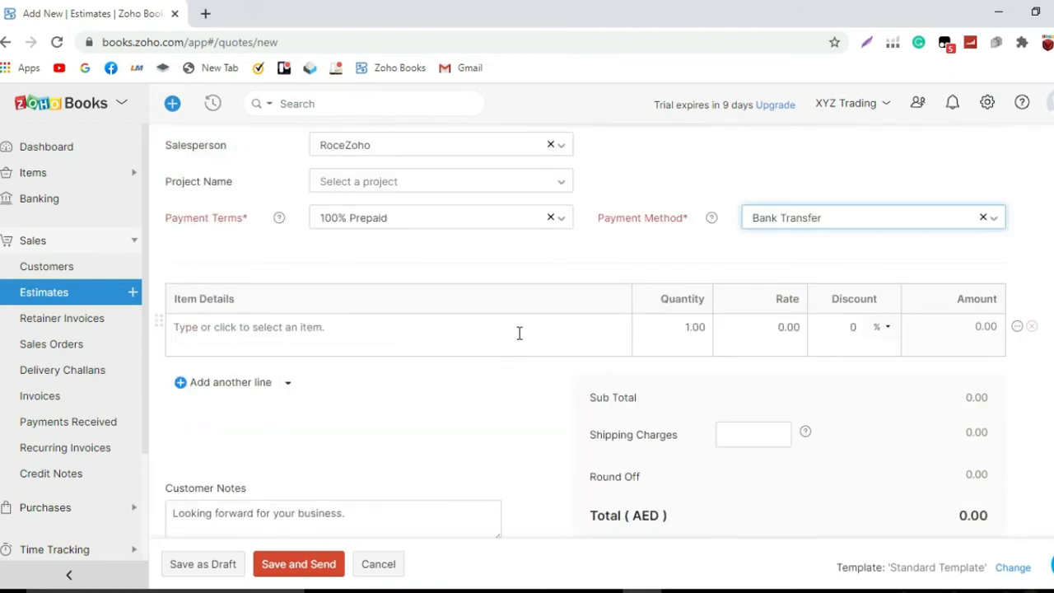
Add a Hand Soap line with rate 500 and quantity 50.
click(516, 329)
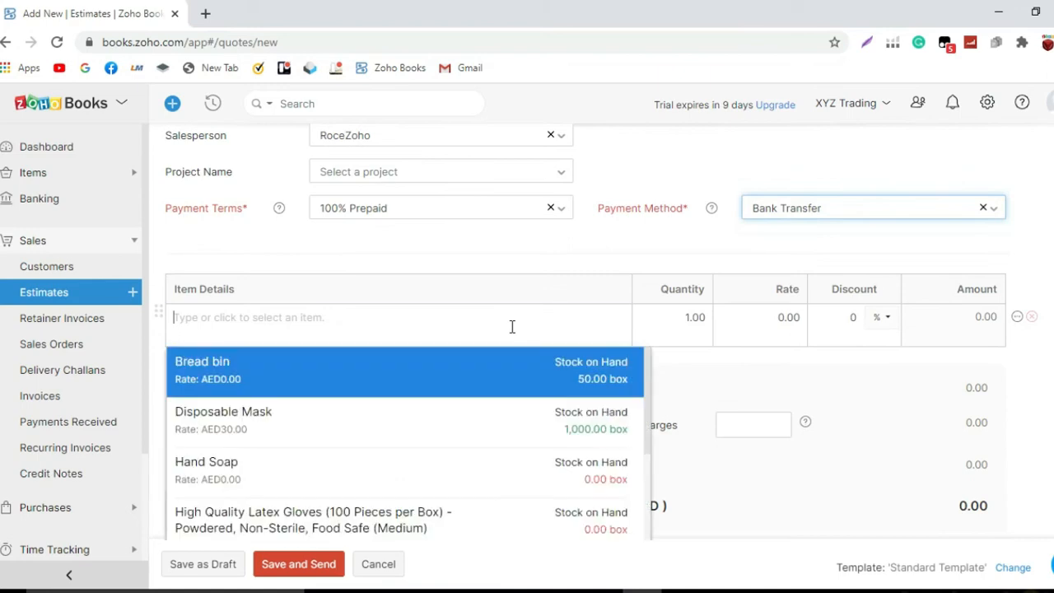
click(507, 468)
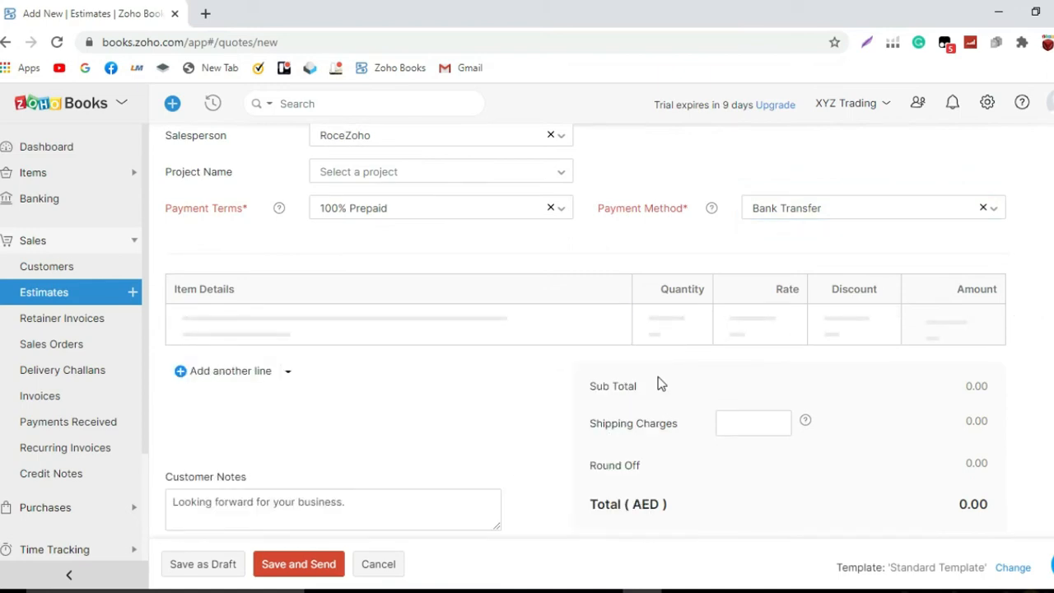
click(781, 318)
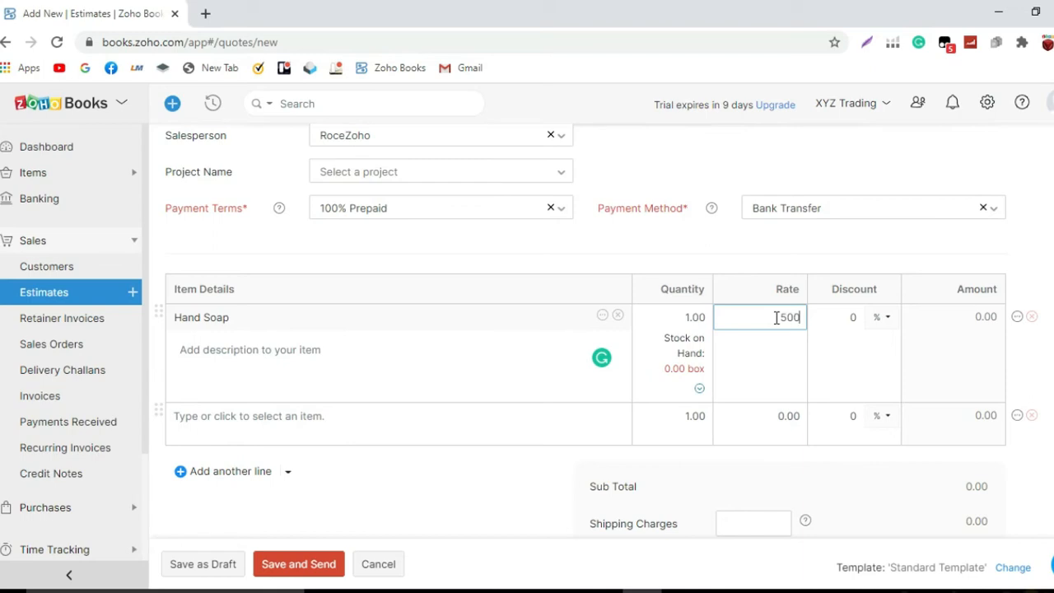
click(809, 258)
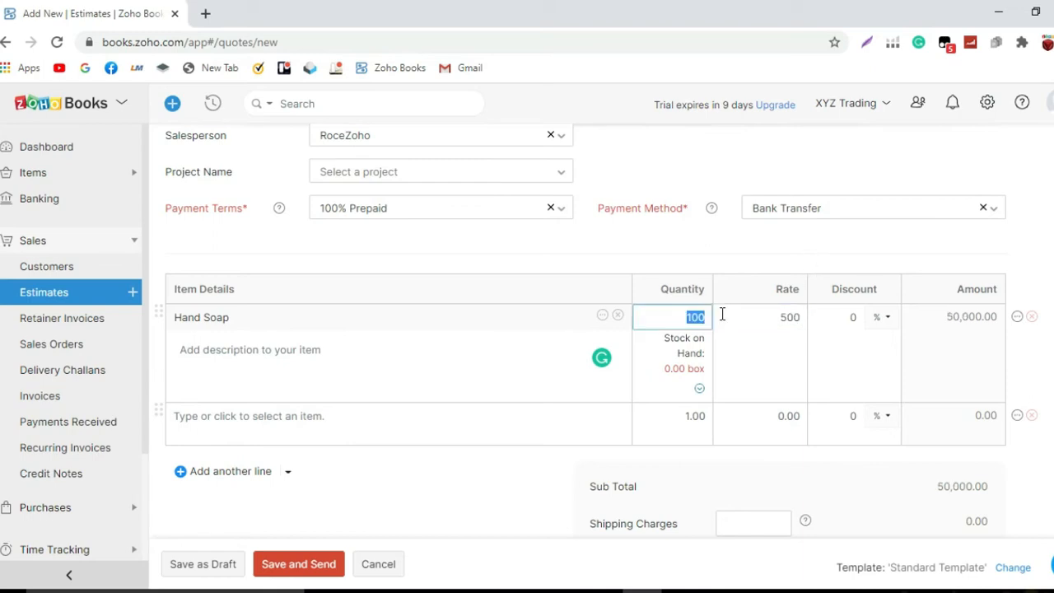
text(50)
click(733, 316)
Remove the empty second item line and review the AED 25,000.00 total, notes and terms.
scroll(762, 363, down, 2)
scroll(763, 363, up, 2)
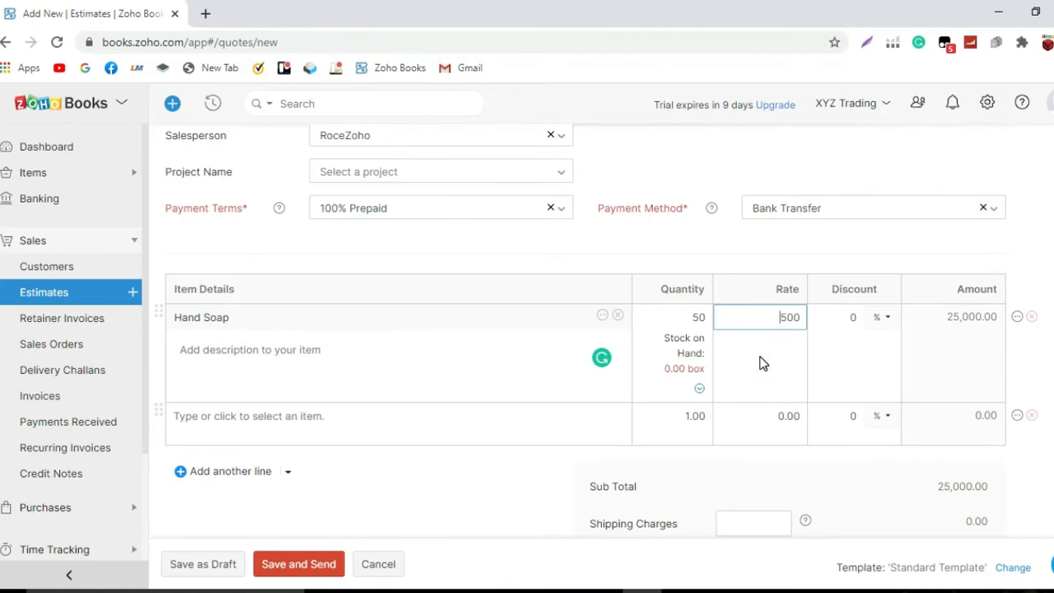
scroll(761, 360, up, 5)
scroll(761, 361, down, 5)
click(1031, 417)
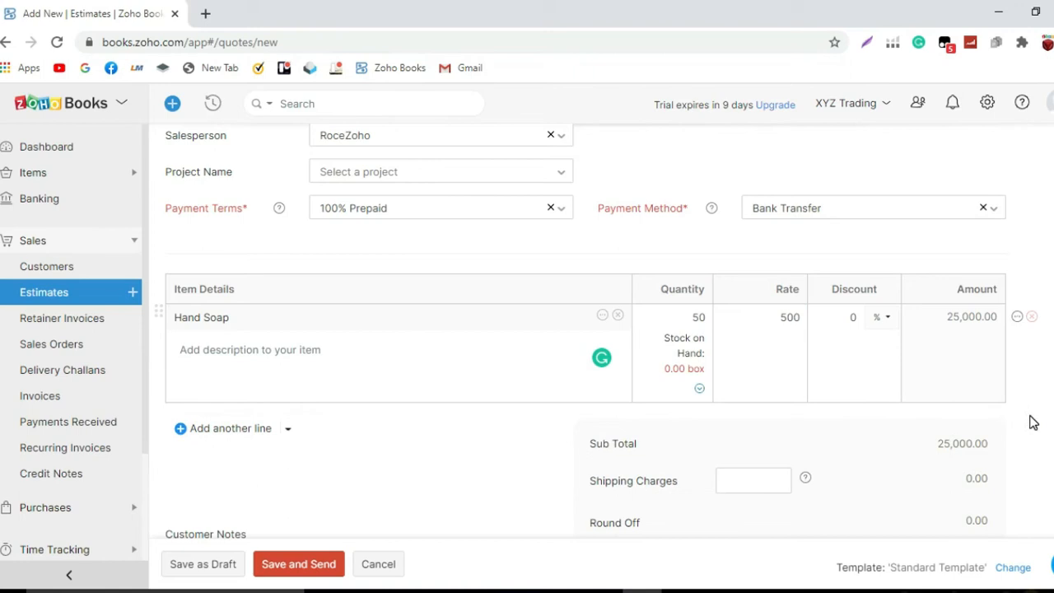
scroll(866, 420, down, 2)
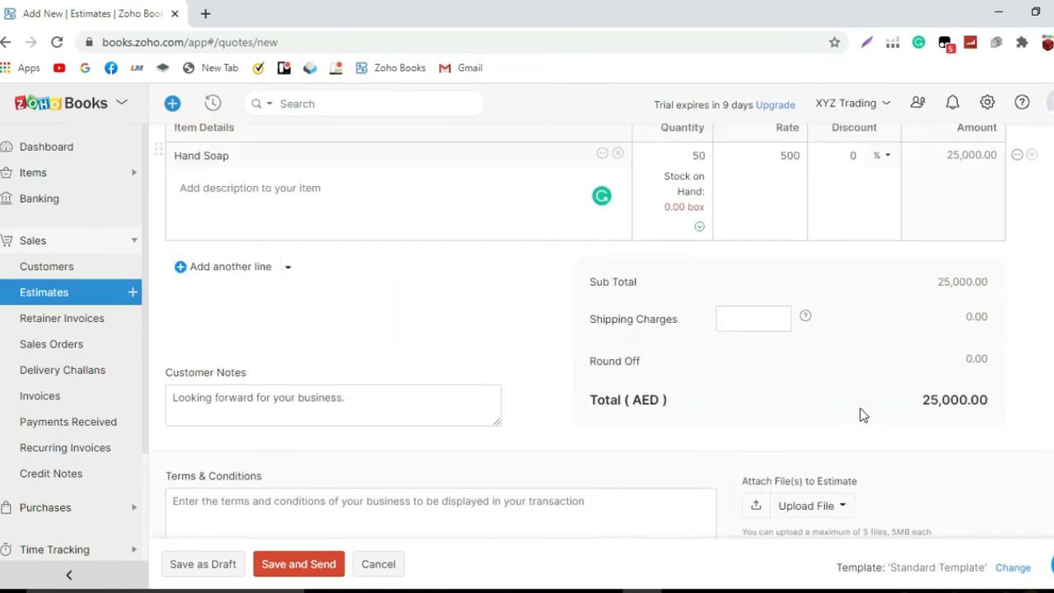
scroll(862, 414, down, 1)
scroll(861, 414, up, 7)
scroll(859, 412, up, 1)
scroll(858, 410, down, 6)
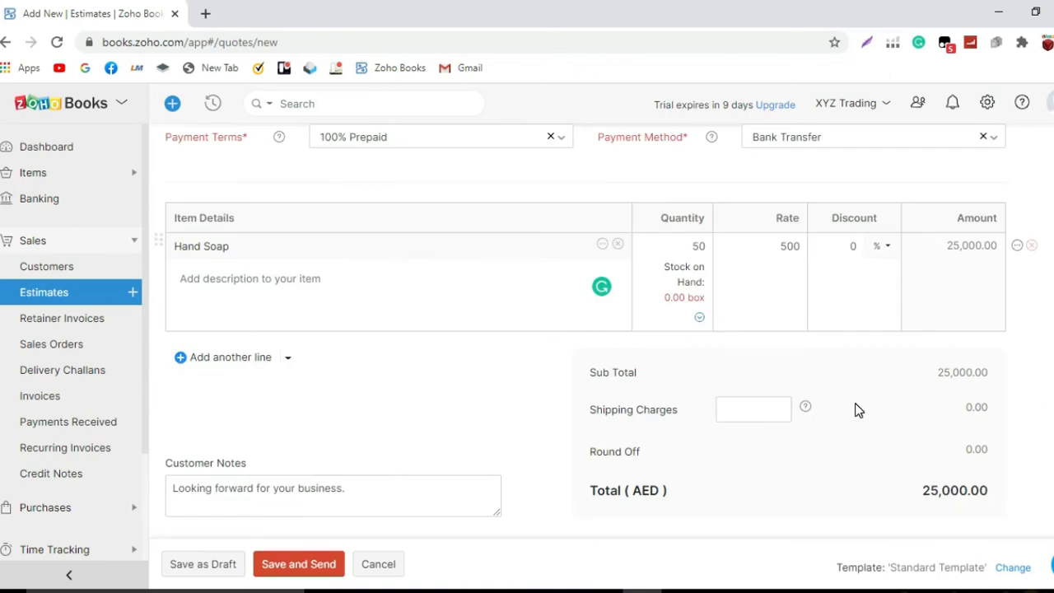
scroll(857, 410, down, 2)
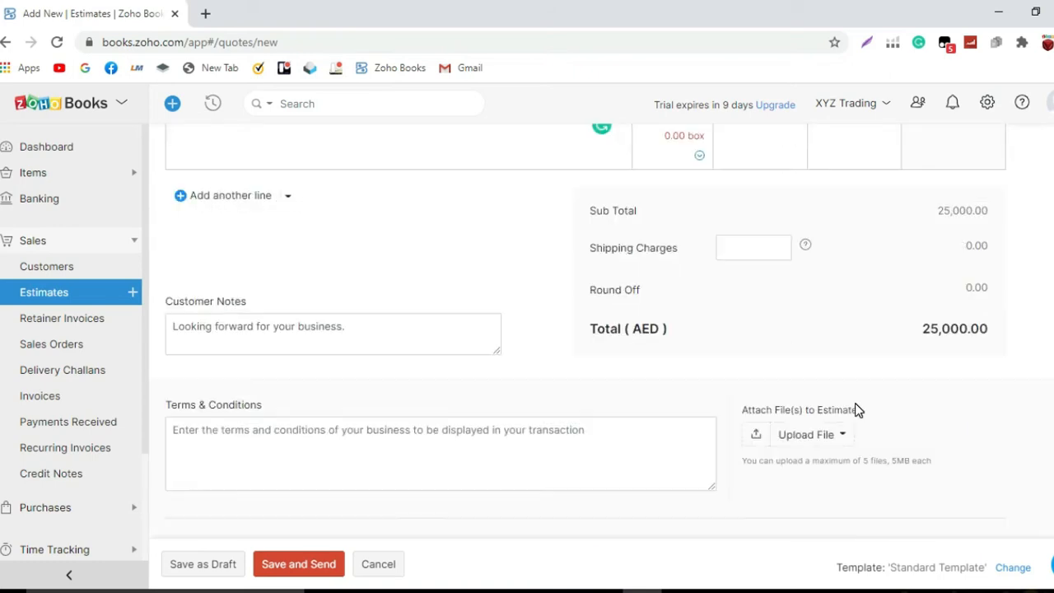
Save estimate SQ-00001 as a draft and review it.
click(220, 569)
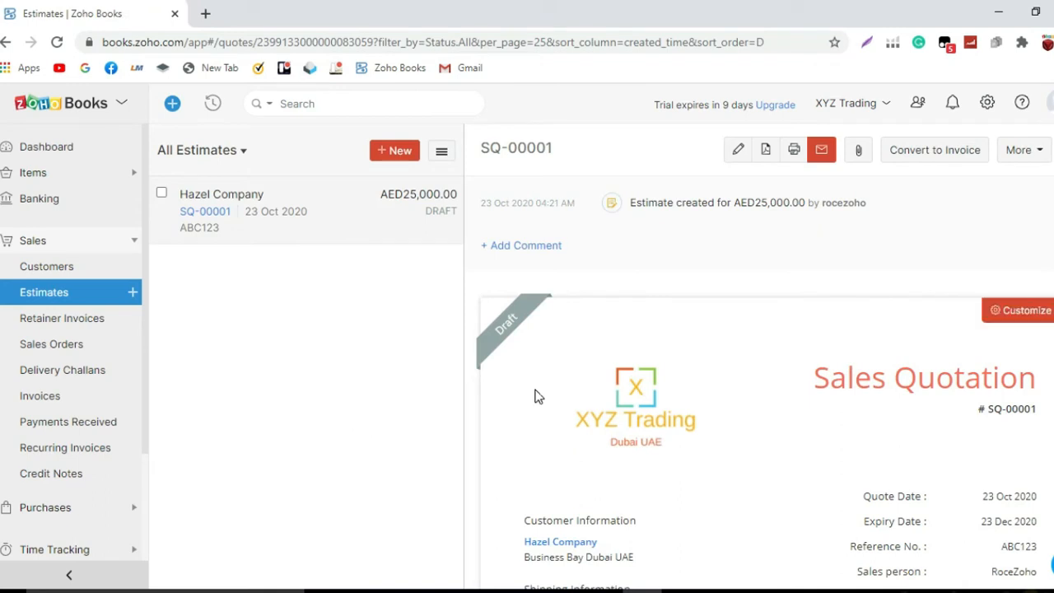
scroll(534, 385, down, 2)
scroll(533, 385, down, 2)
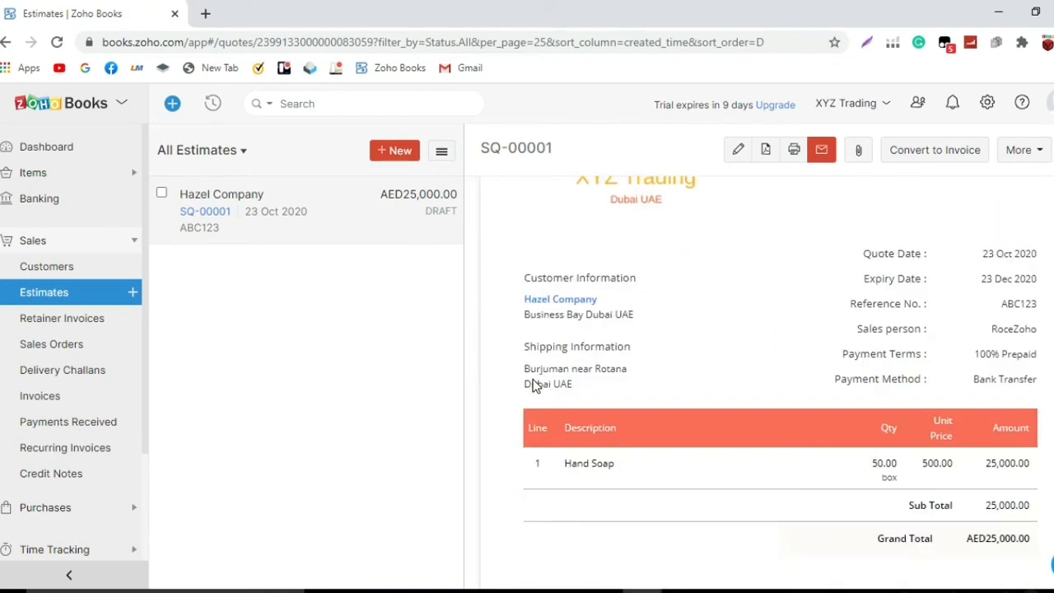
scroll(534, 385, up, 2)
scroll(534, 385, up, 2)
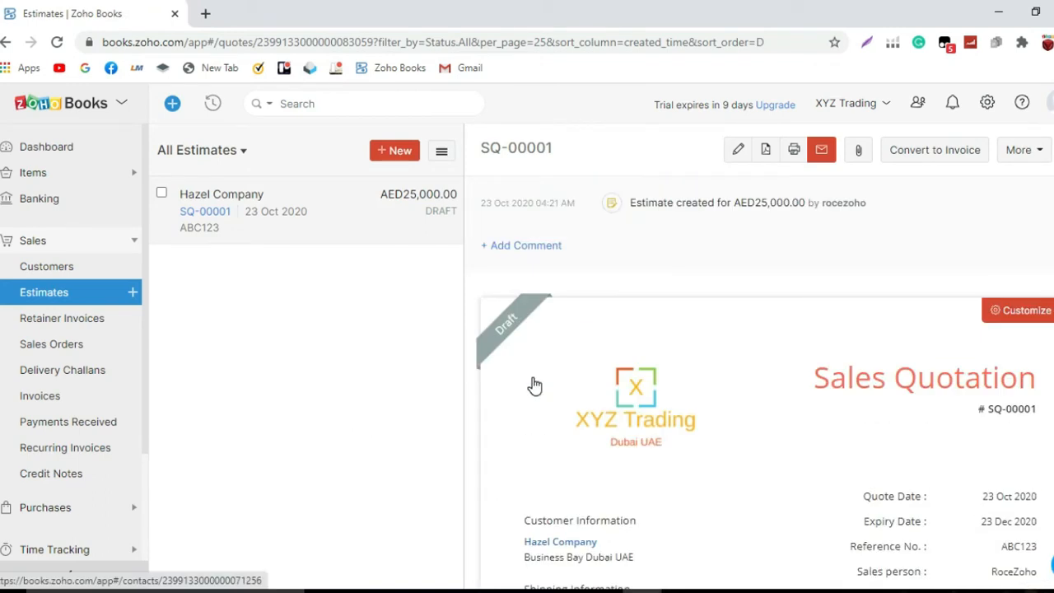
Mark the estimate as Sent, then as Accepted.
click(1023, 161)
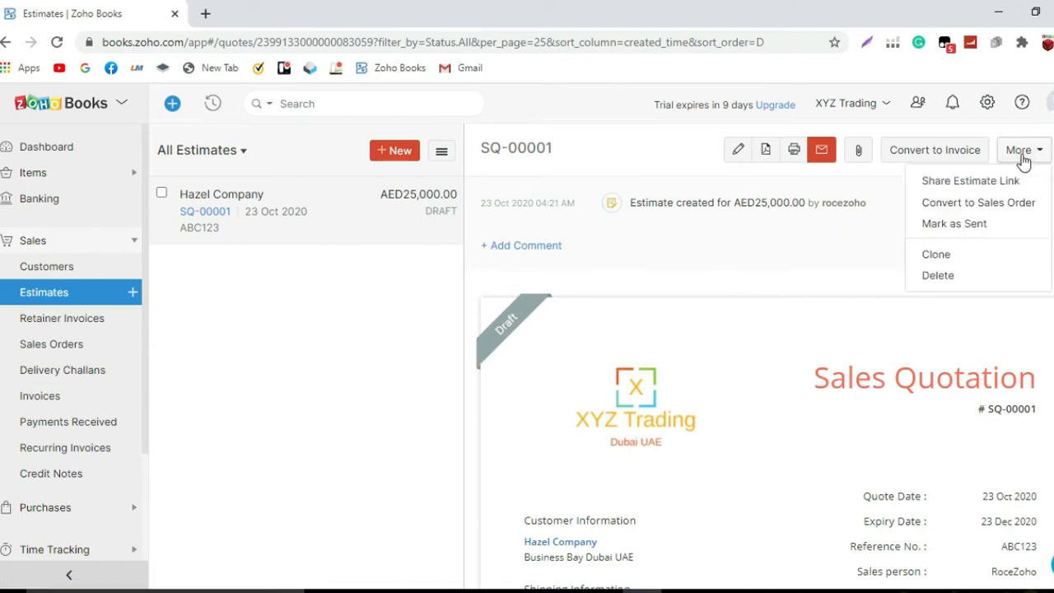
click(995, 224)
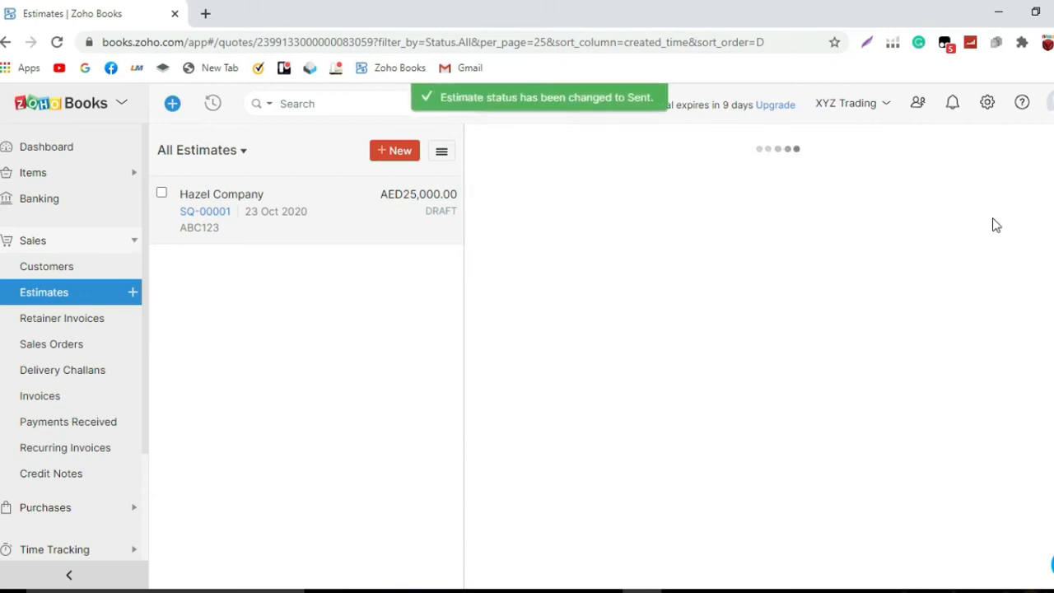
click(1023, 154)
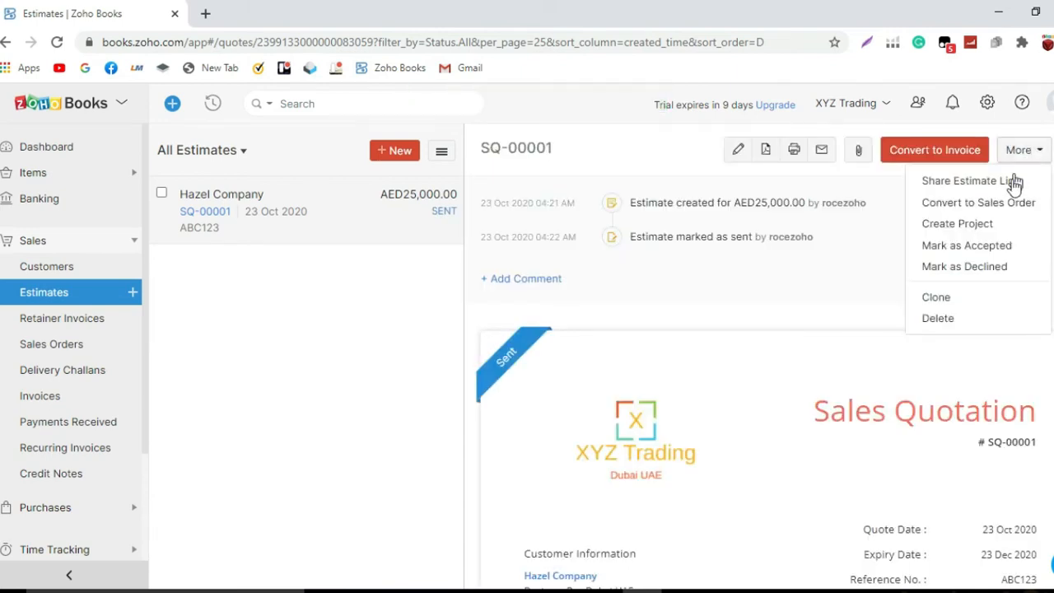
click(1016, 247)
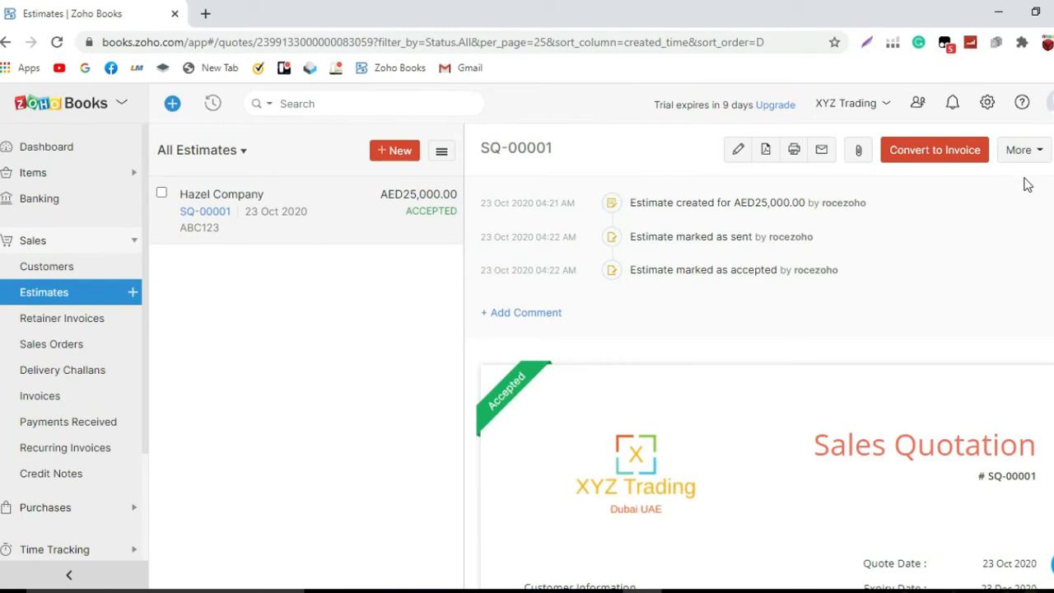
Convert accepted estimate SQ-00001 into a sales order.
click(1030, 152)
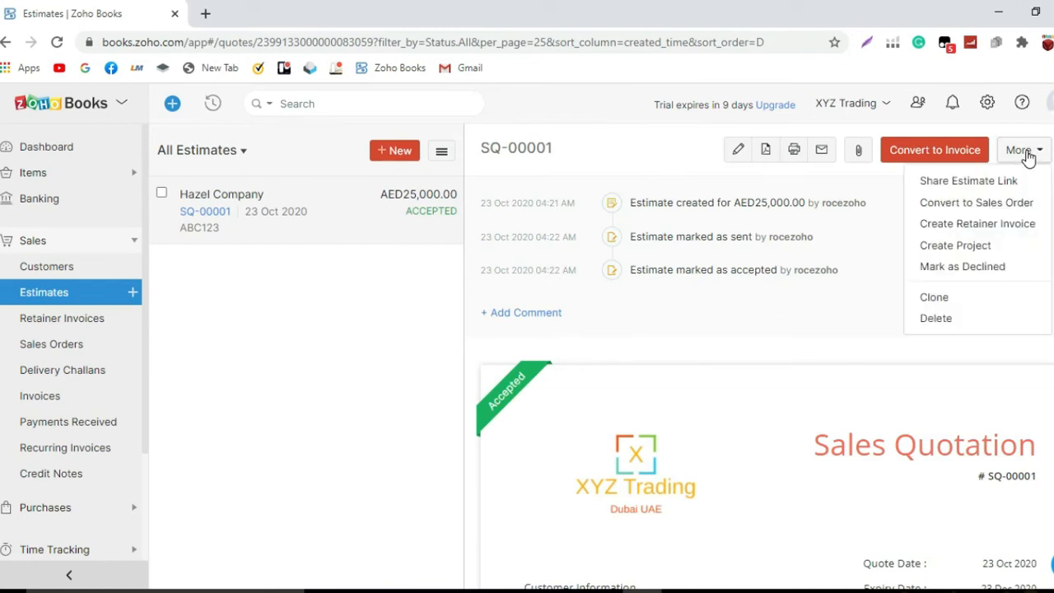
click(1027, 203)
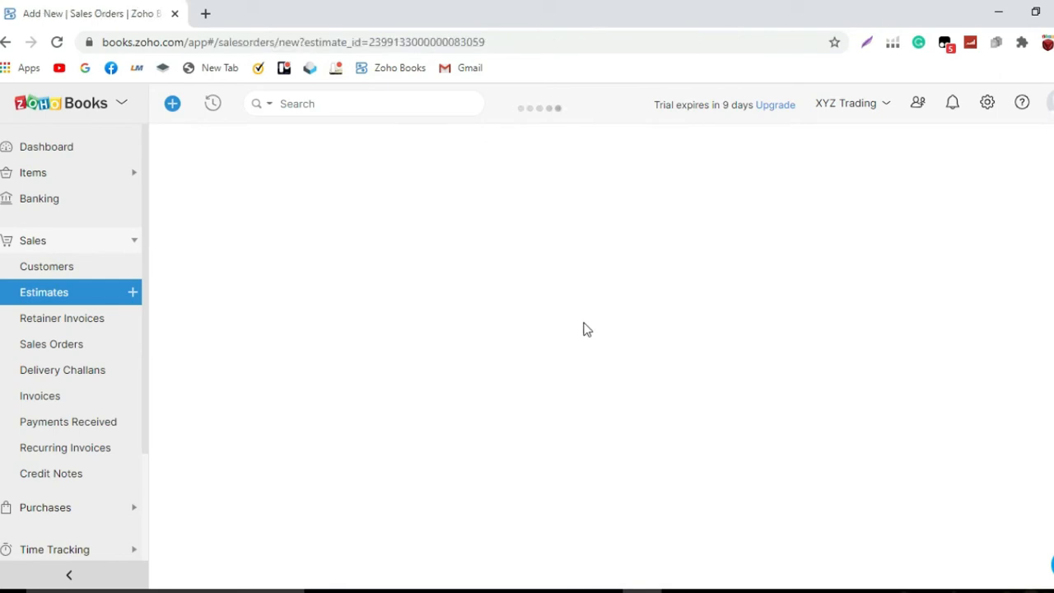
Append the customer's PO number to the SQ-00001 reference and set expected shipment to 23 Dec 2020.
scroll(548, 323, down, 1)
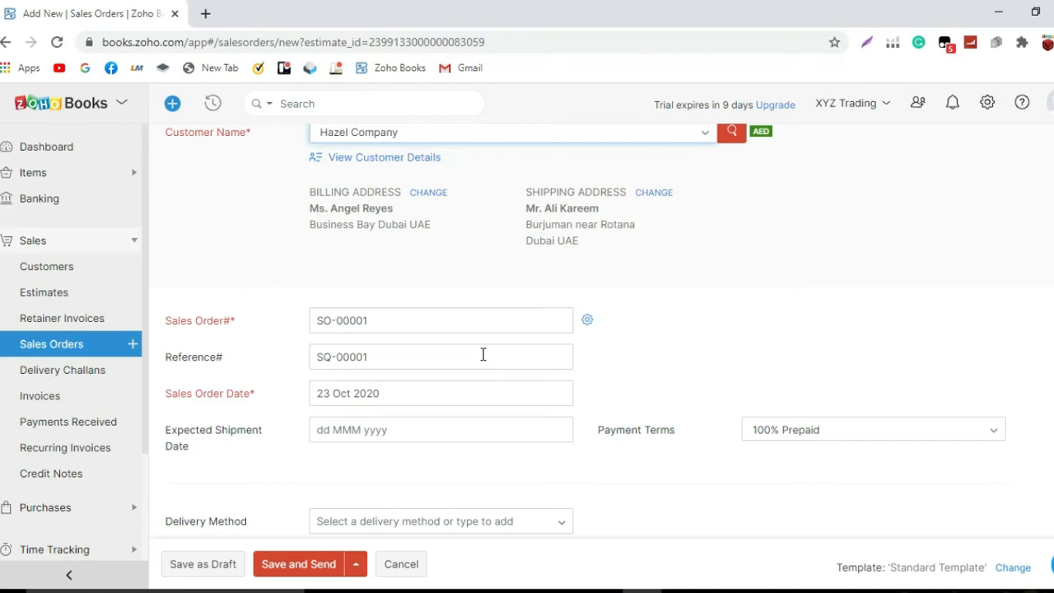
click(411, 359)
text(SQ-00001- PO)
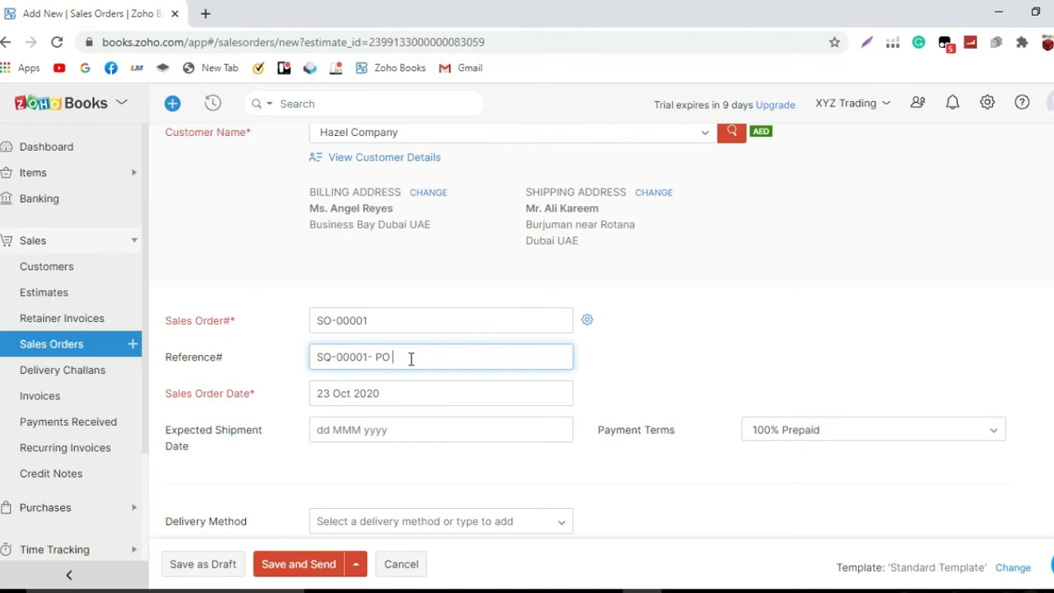
text( 56789)
scroll(412, 362, down, 1)
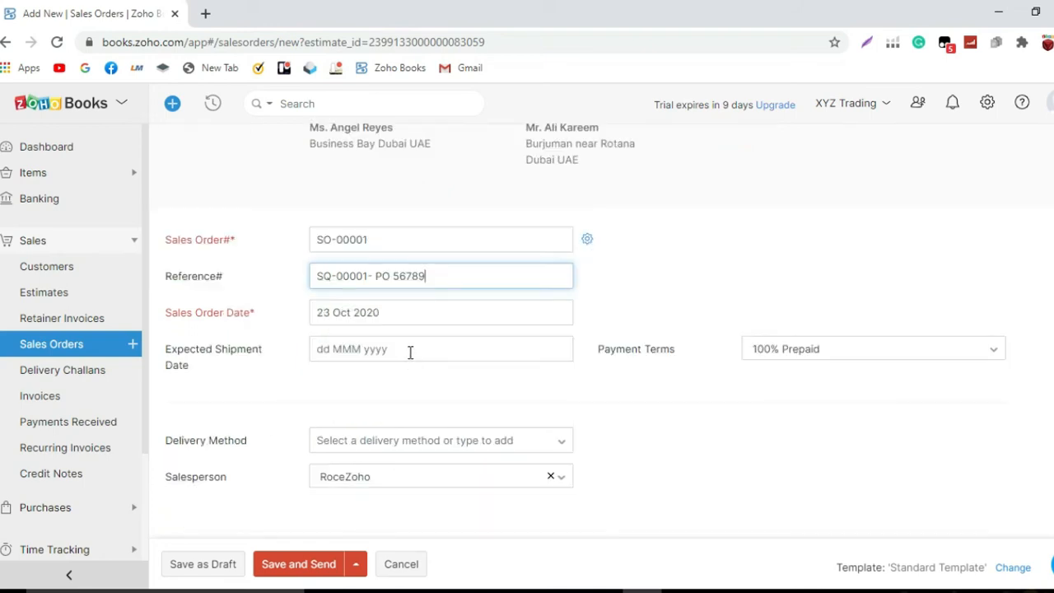
click(412, 349)
click(491, 126)
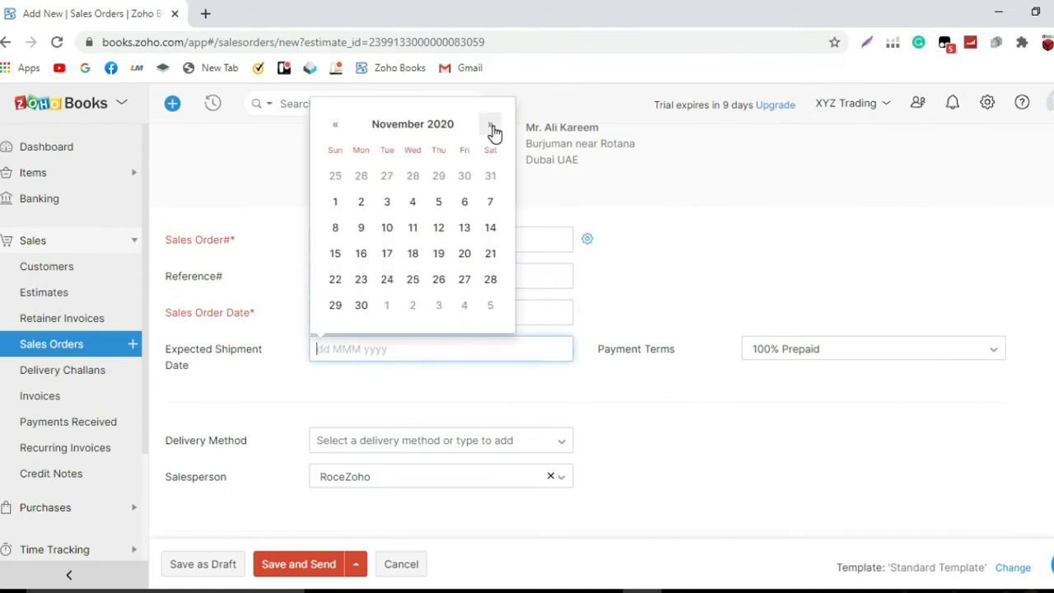
click(492, 126)
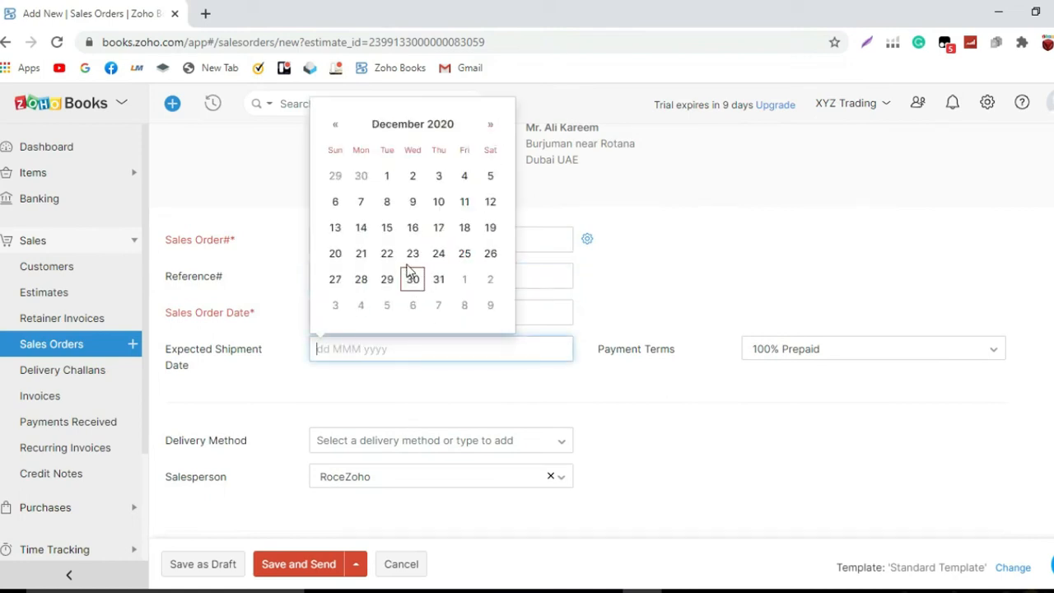
click(414, 262)
Save sales order SO-00001 as a draft.
scroll(429, 290, down, 1)
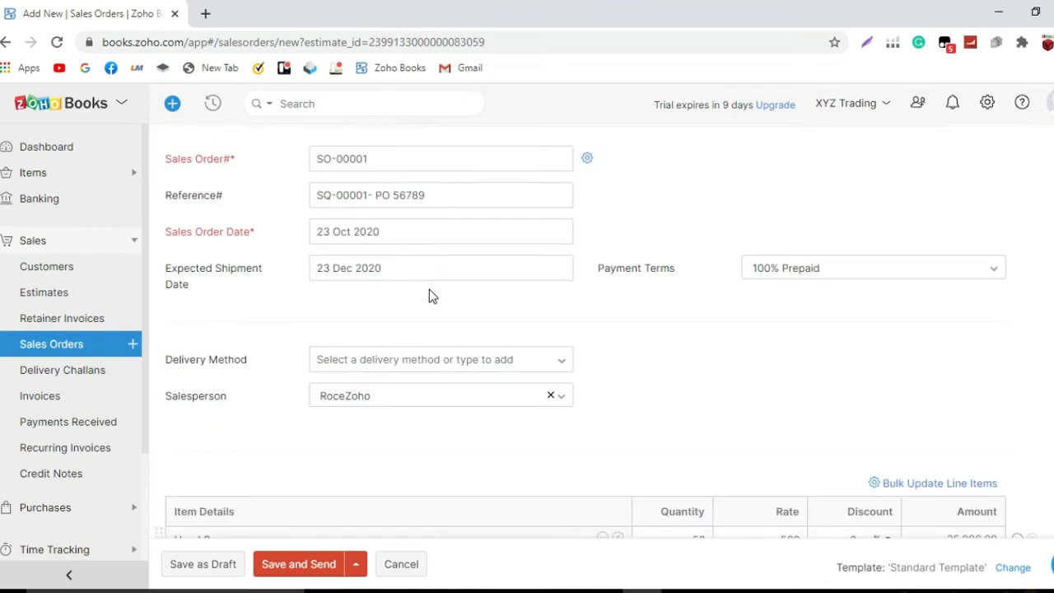
scroll(432, 302, down, 2)
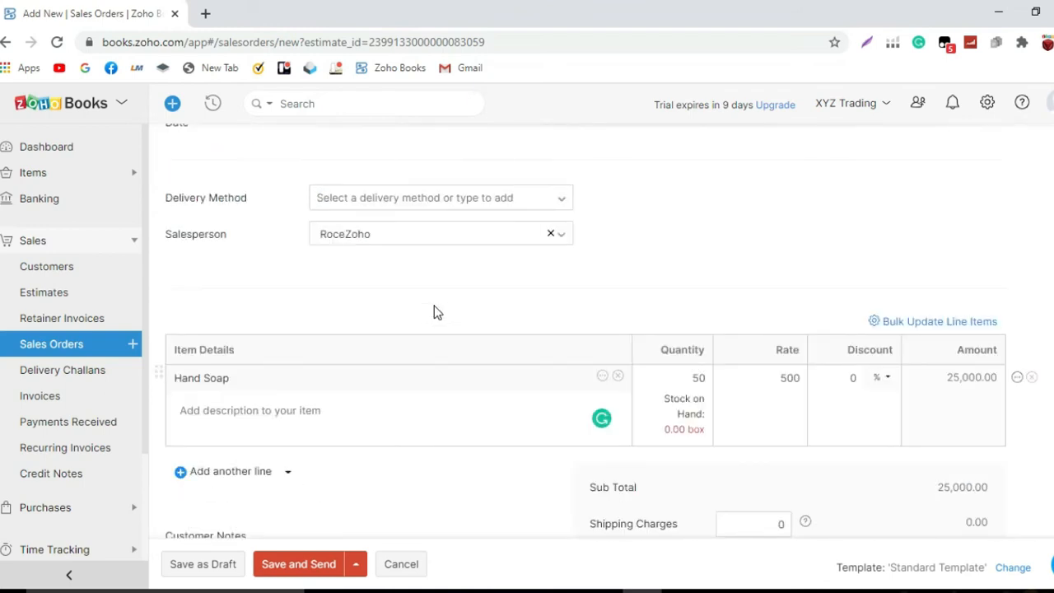
scroll(437, 322, down, 1)
scroll(438, 323, up, 6)
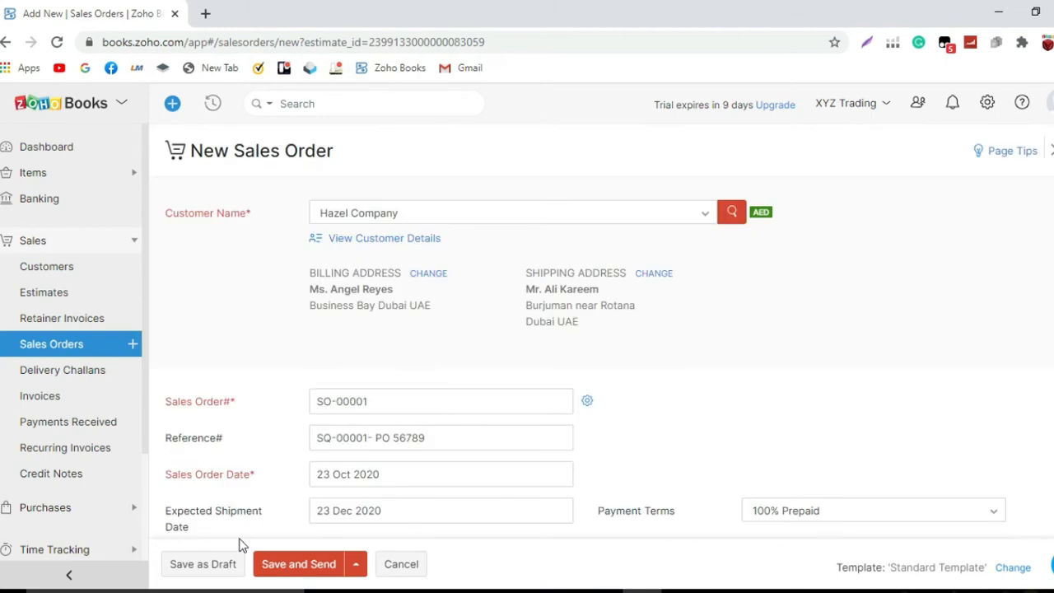
click(233, 570)
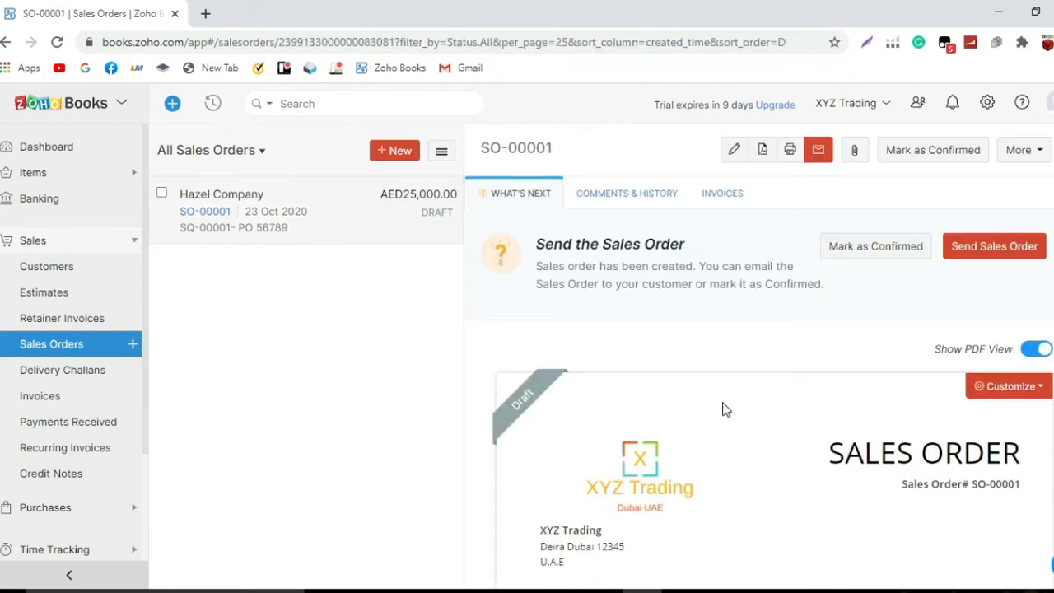
Convert SO-00001 into a purchase order, carrying over the item descriptions.
click(1030, 155)
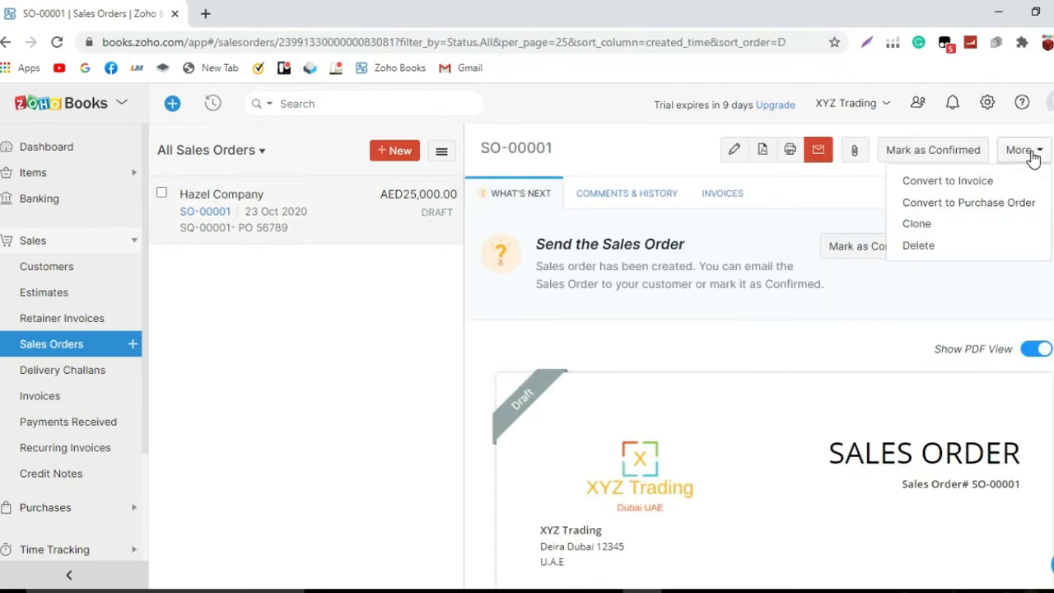
click(1011, 206)
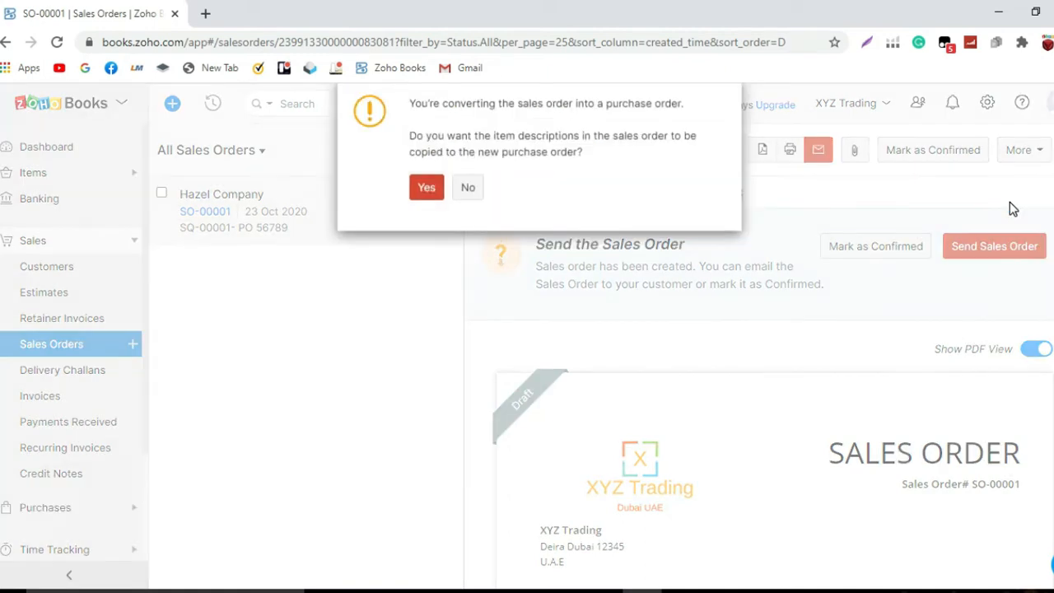
click(426, 192)
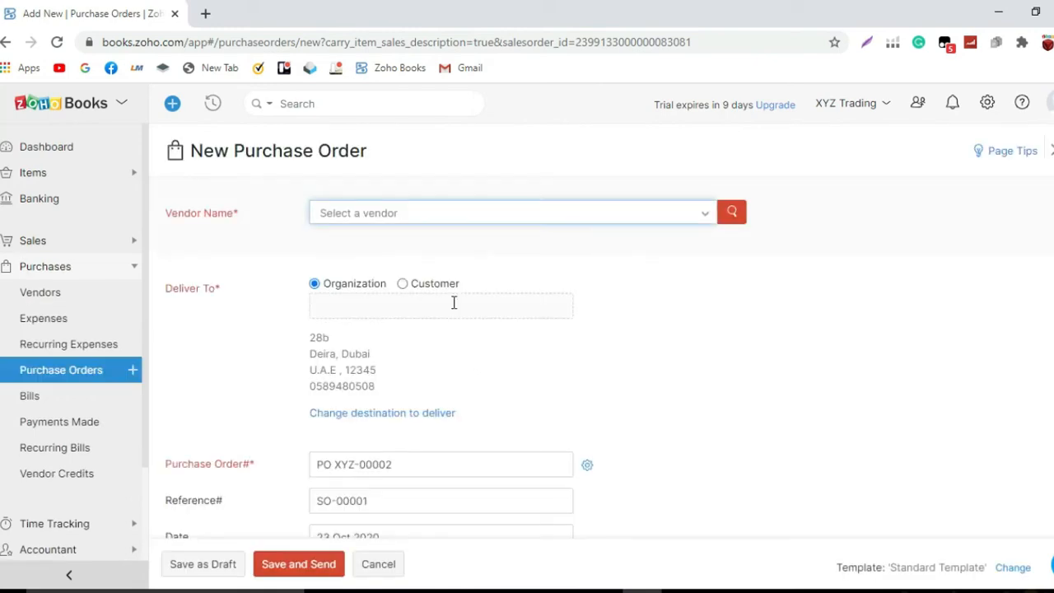
Choose Milo Trading as vendor and deliver to customer Hazel Company.
click(452, 219)
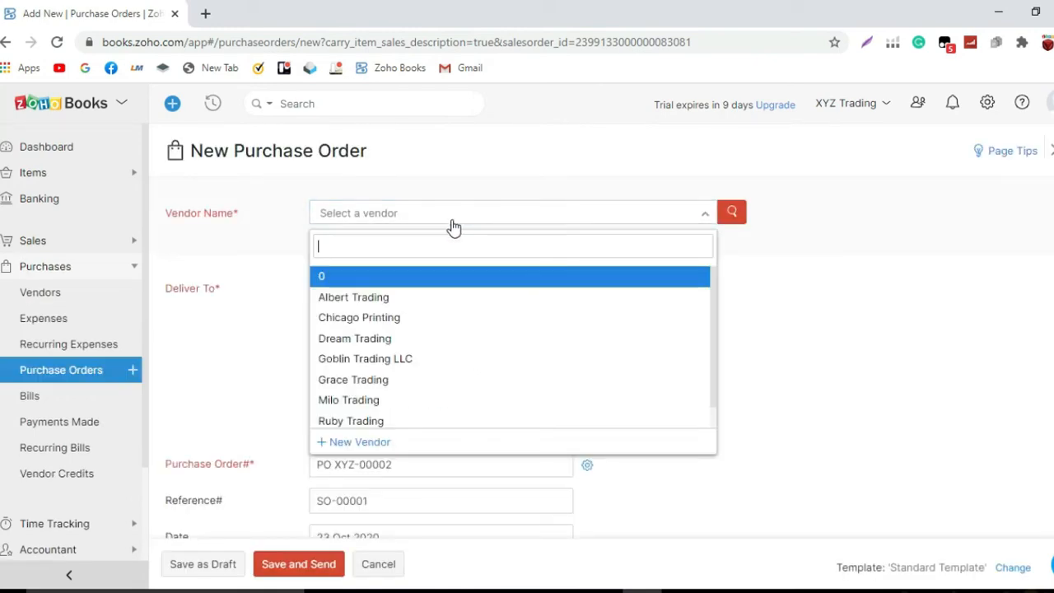
click(414, 399)
click(415, 410)
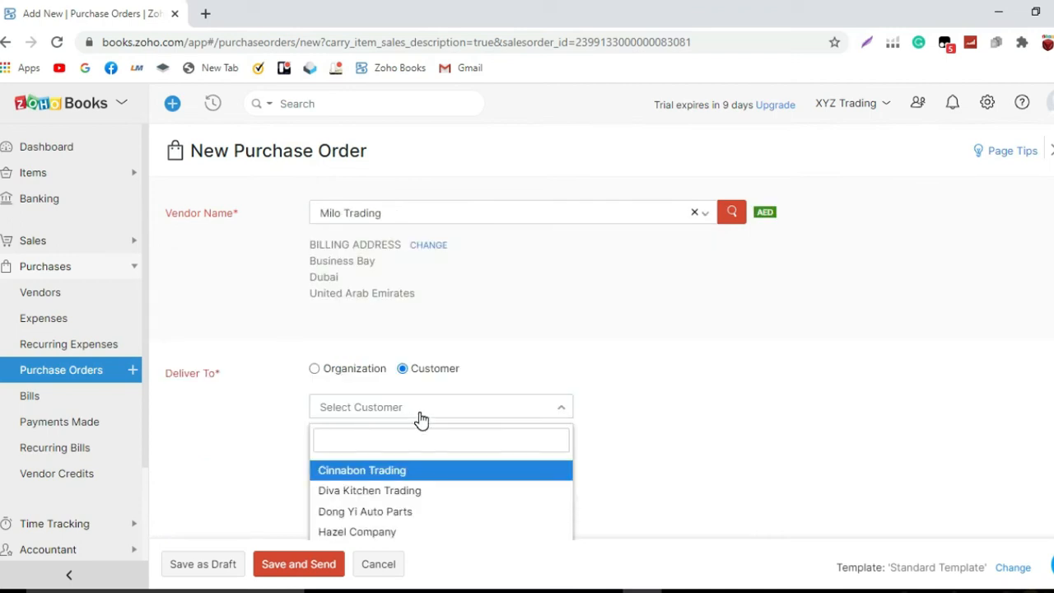
click(423, 533)
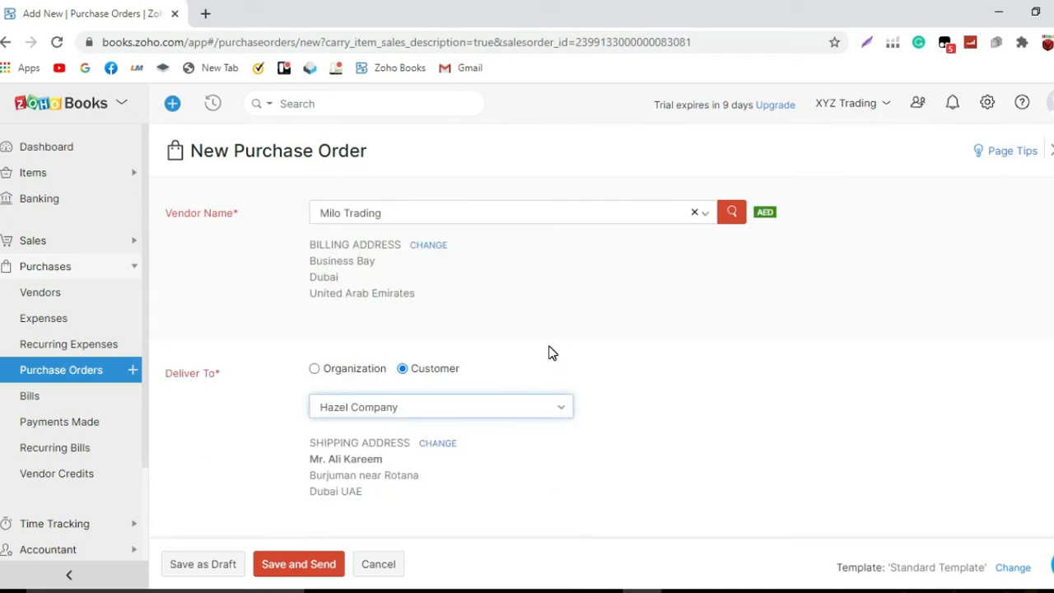
scroll(552, 353, down, 1)
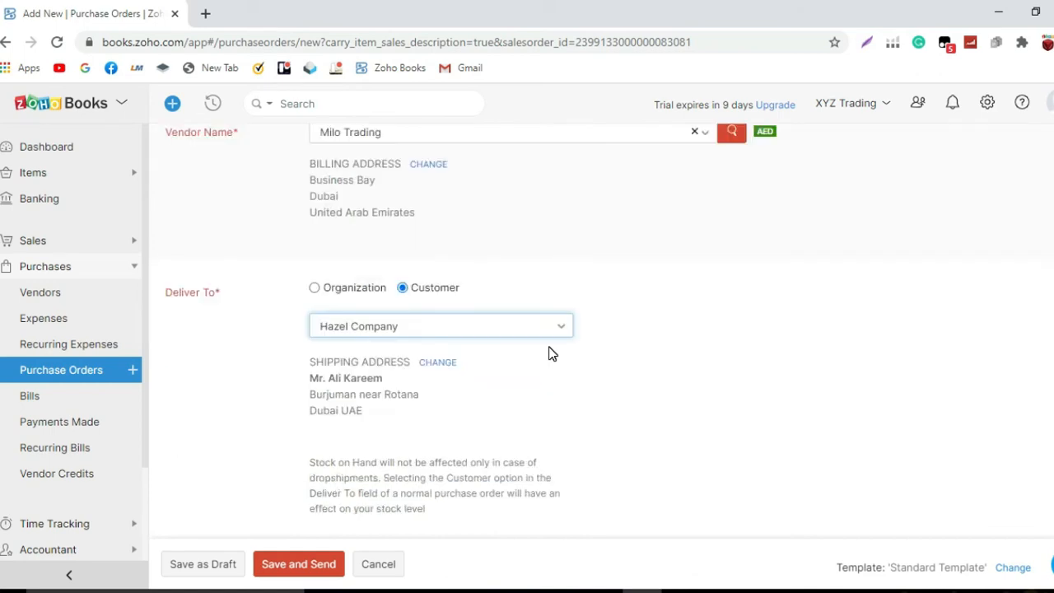
scroll(552, 352, down, 1)
scroll(552, 352, down, 1)
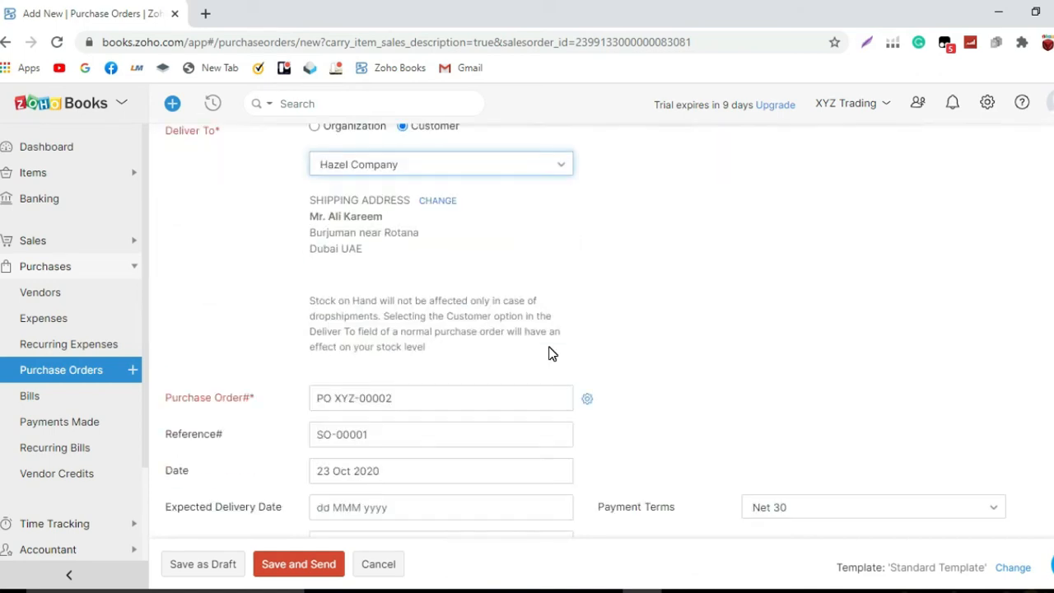
Append '- PO' and the customer's PO number after SO-00001 in the Reference# field.
click(456, 435)
text(- po 56789)
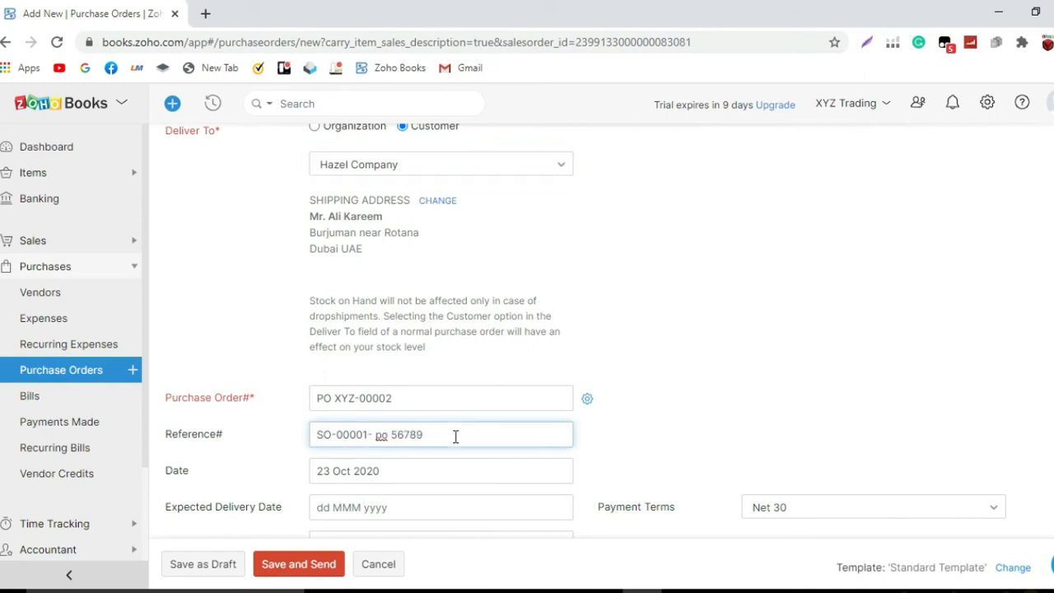
key(BackSpace)
key(BackSpace)
key(BackSpace)
text(9)
scroll(453, 435, down, 2)
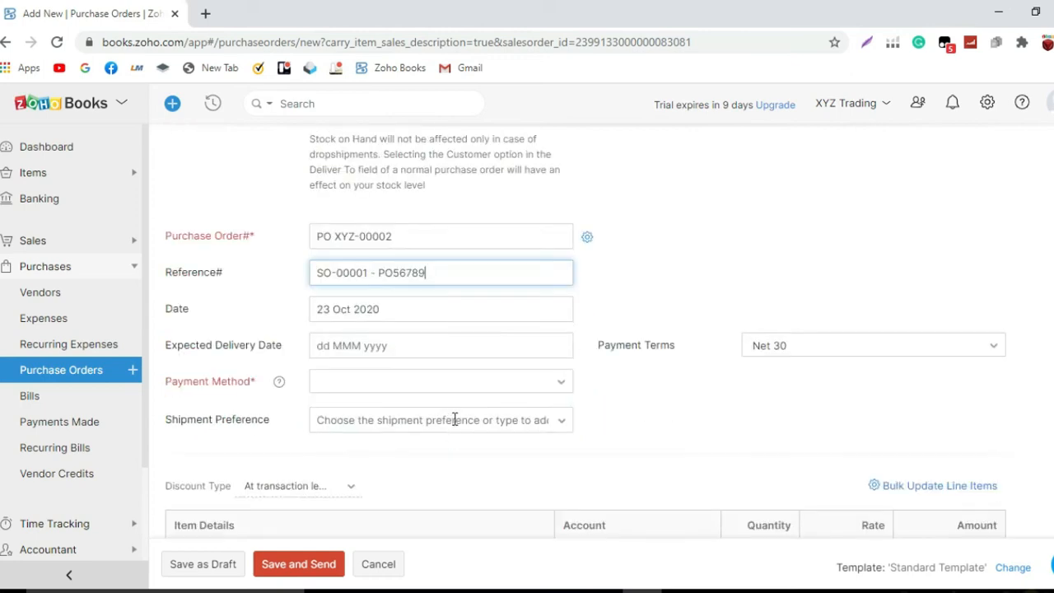
Set the expected delivery date to 04 Nov 2020 and payment method to Bank Transfer.
click(436, 342)
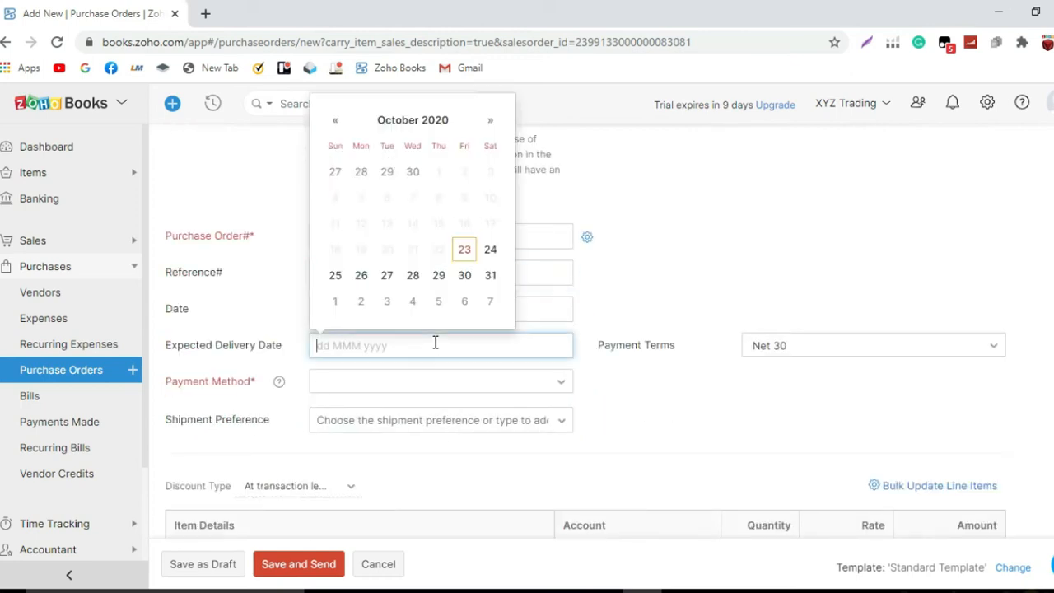
click(490, 122)
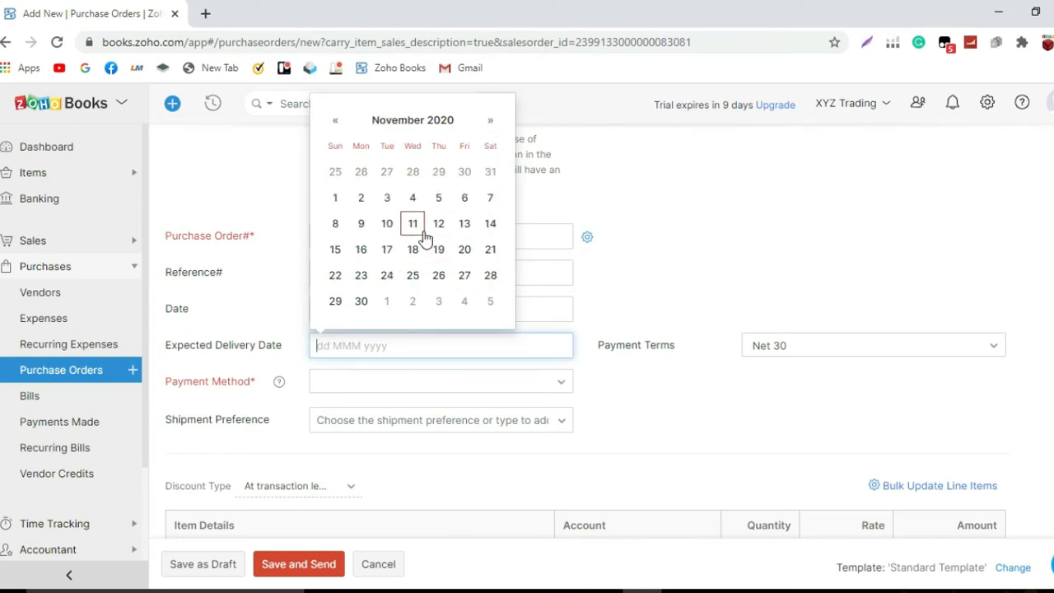
click(413, 201)
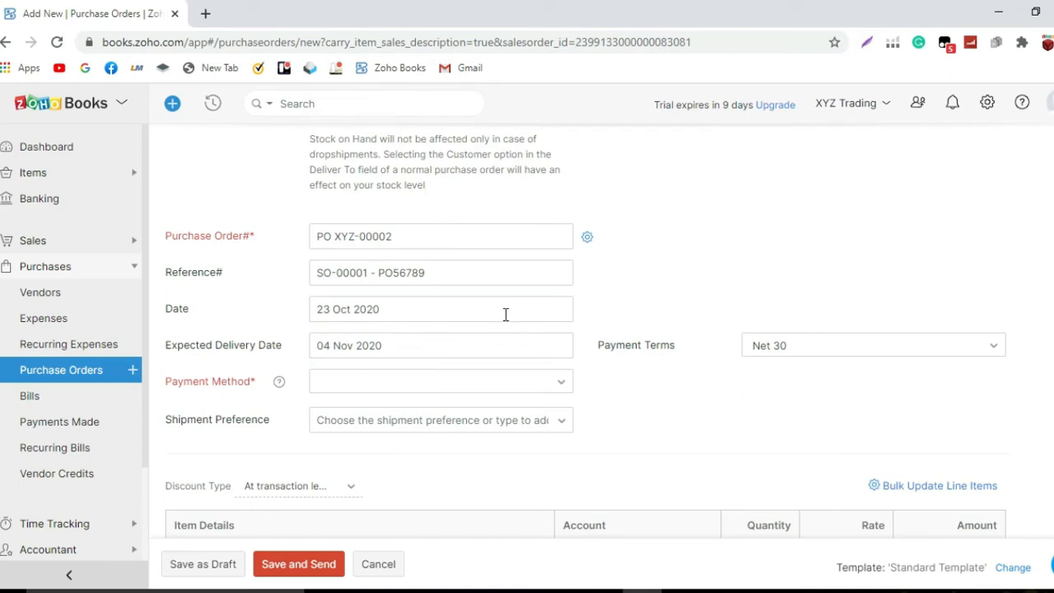
click(462, 391)
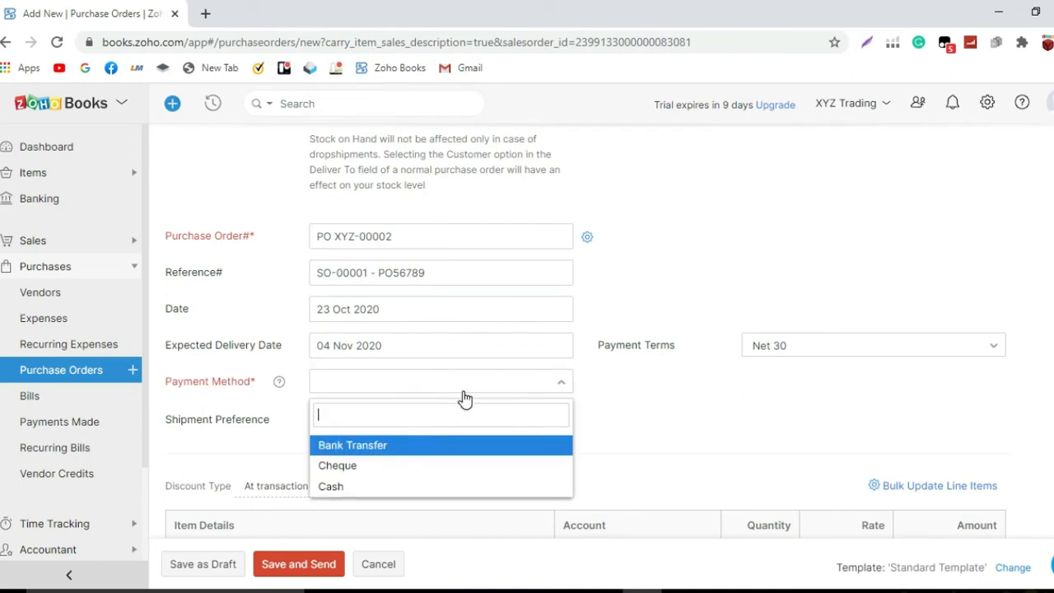
click(467, 449)
scroll(462, 420, down, 2)
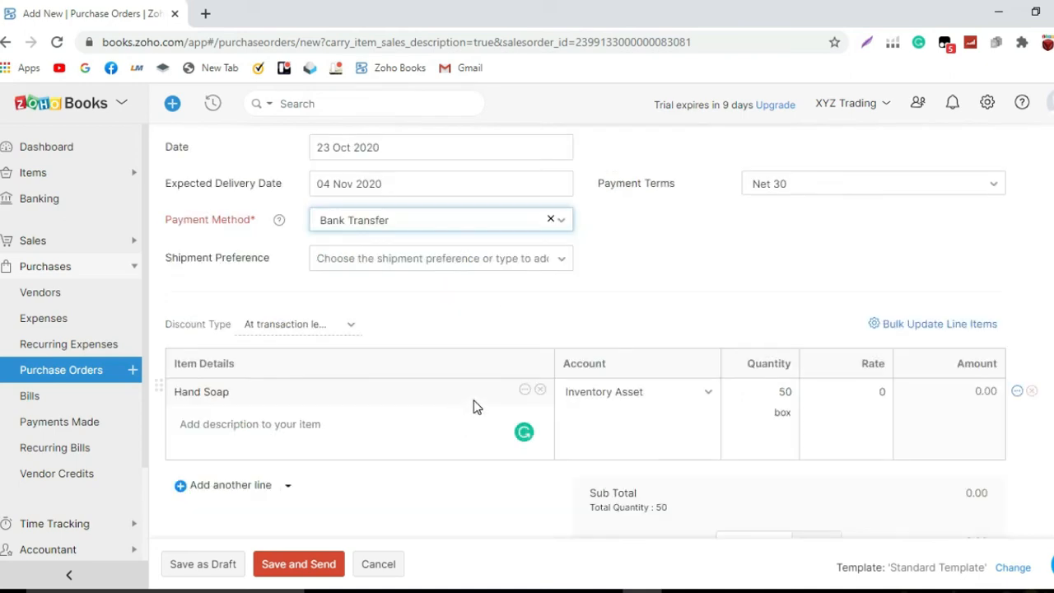
click(882, 393)
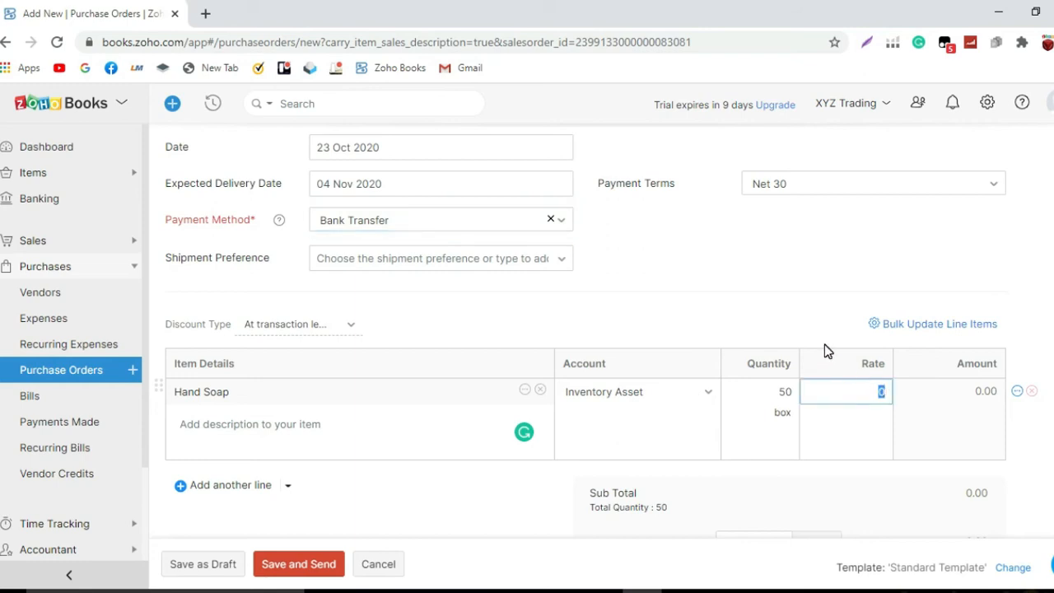
Set the Hand Soap line rate to 400.
scroll(824, 332, down, 1)
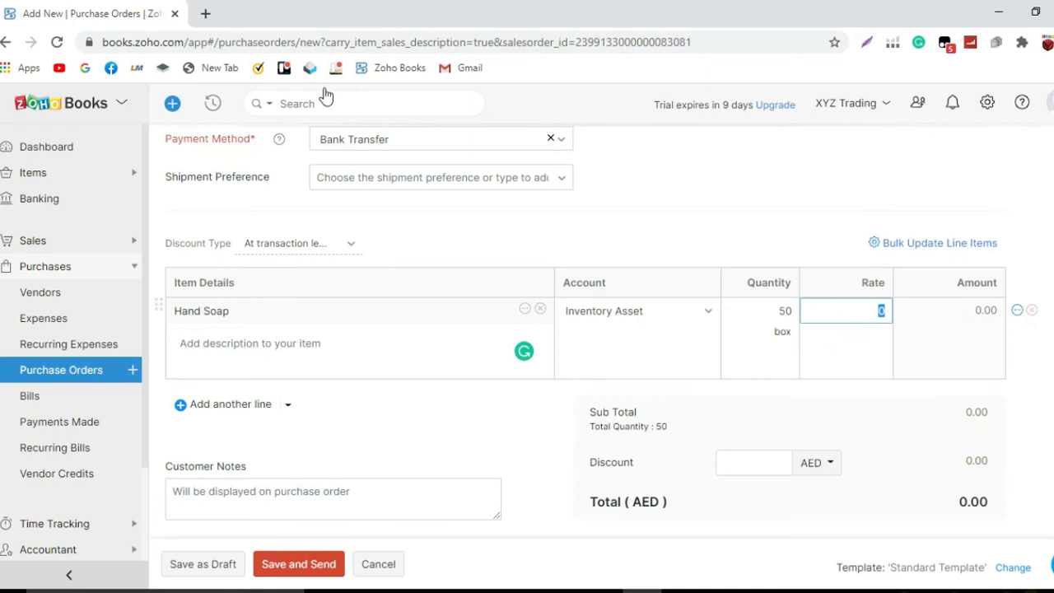
text(400)
click(560, 250)
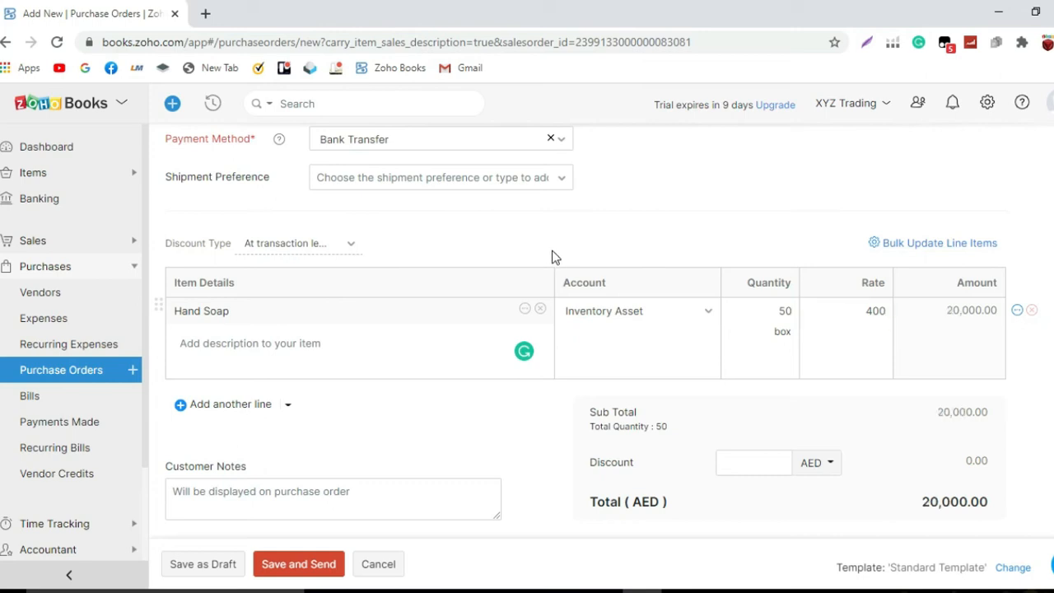
Add a 'Delivery Charge' line booked to Freight Cost at a rate of 1000.
click(249, 405)
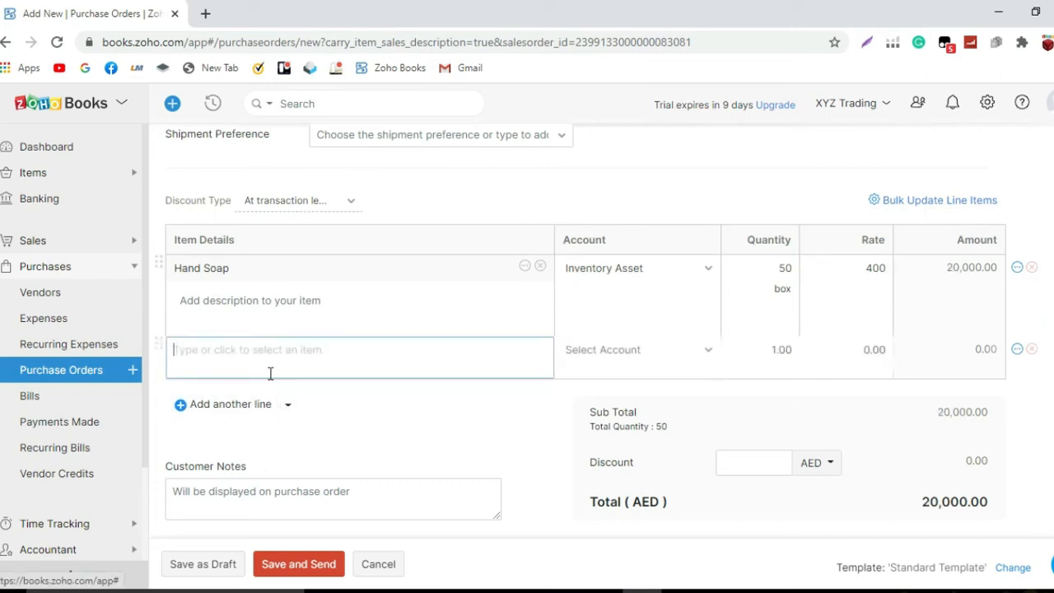
text(d)
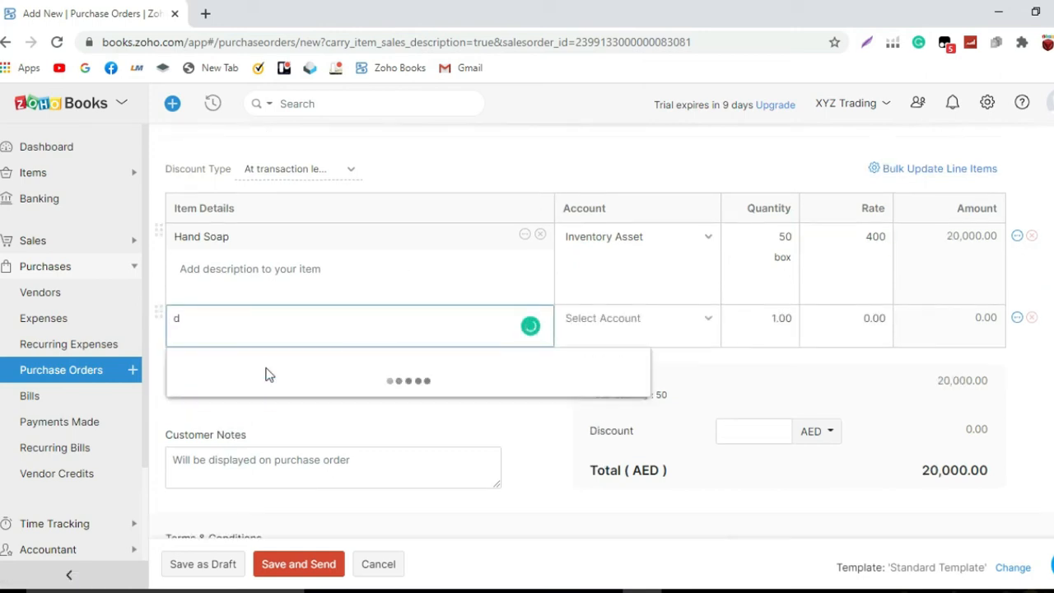
scroll(272, 375, up, 2)
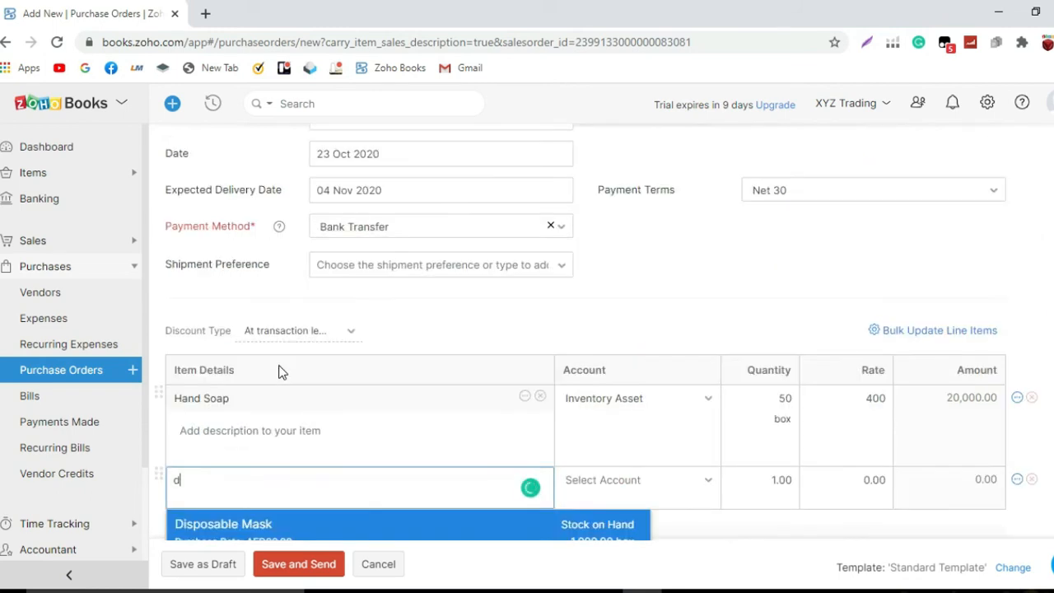
scroll(278, 373, up, 2)
scroll(279, 372, up, 2)
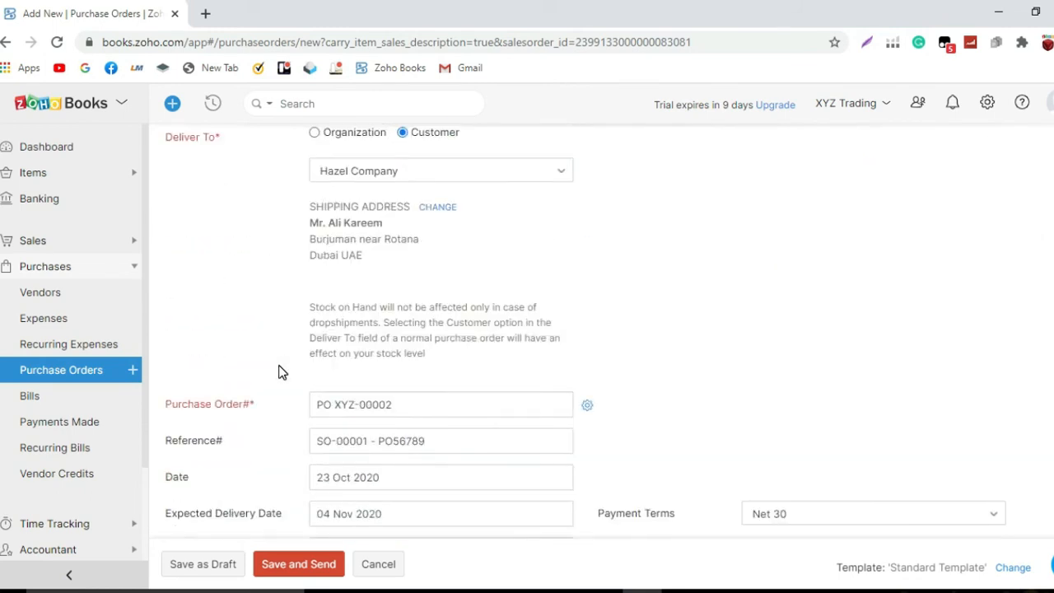
scroll(278, 373, down, 5)
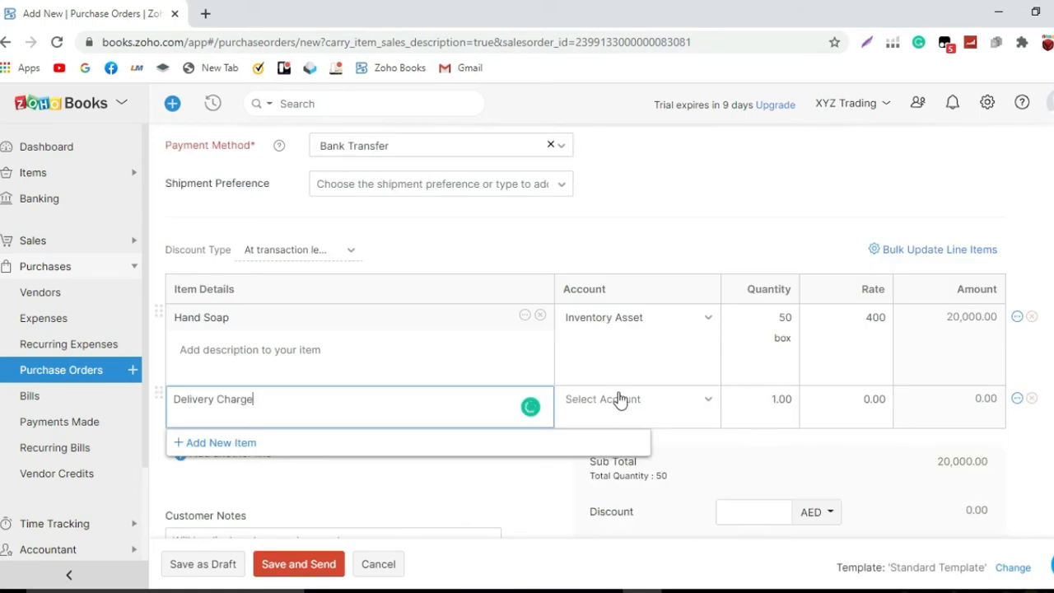
click(620, 401)
text(freigh)
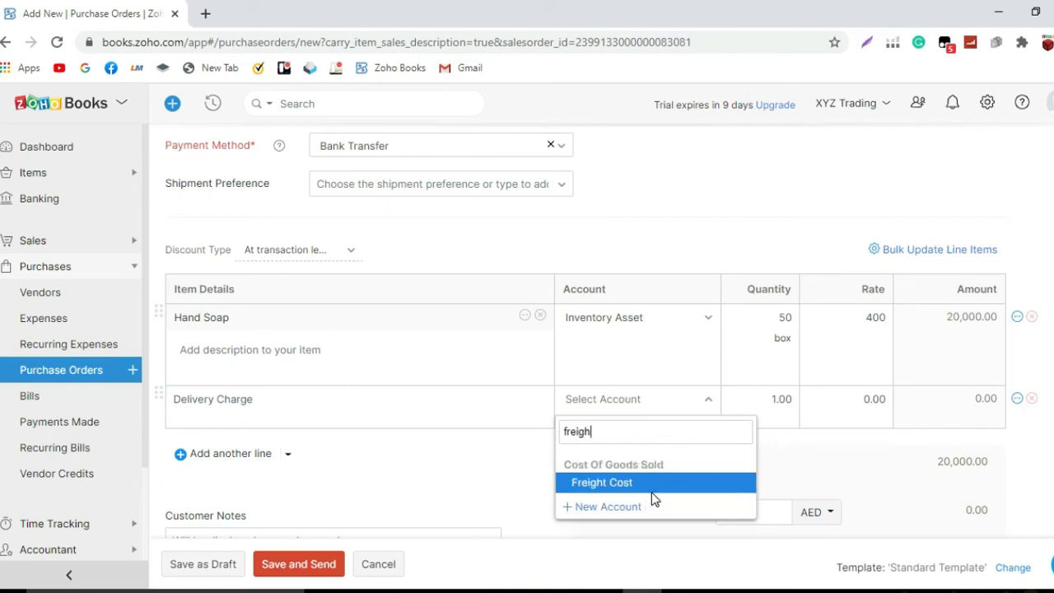
click(665, 485)
click(892, 404)
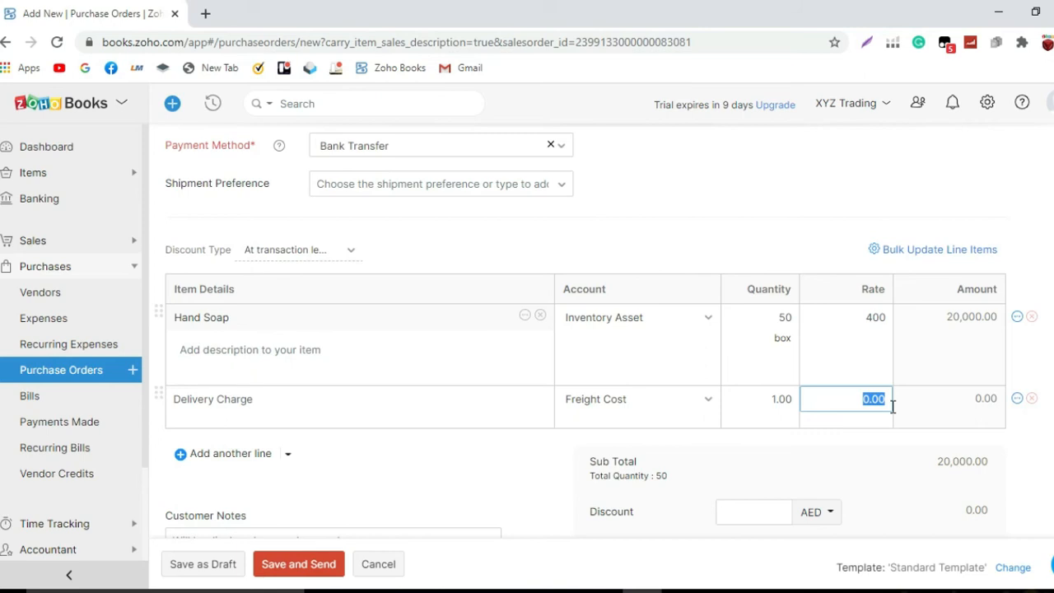
text(1000)
click(870, 446)
Save the AED 21,000 purchase order as a draft.
scroll(865, 441, down, 1)
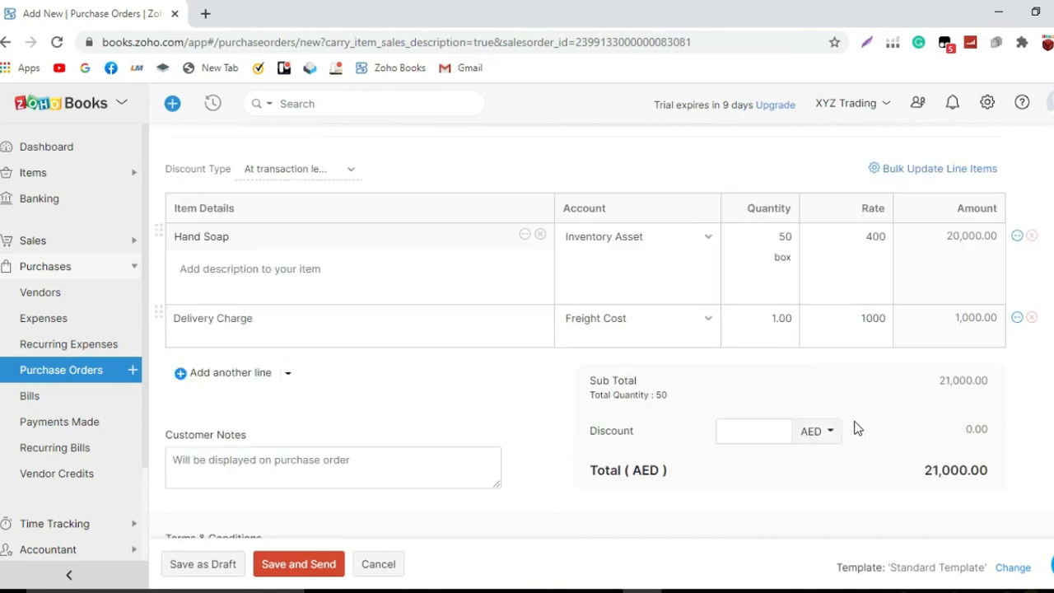
scroll(840, 445, up, 10)
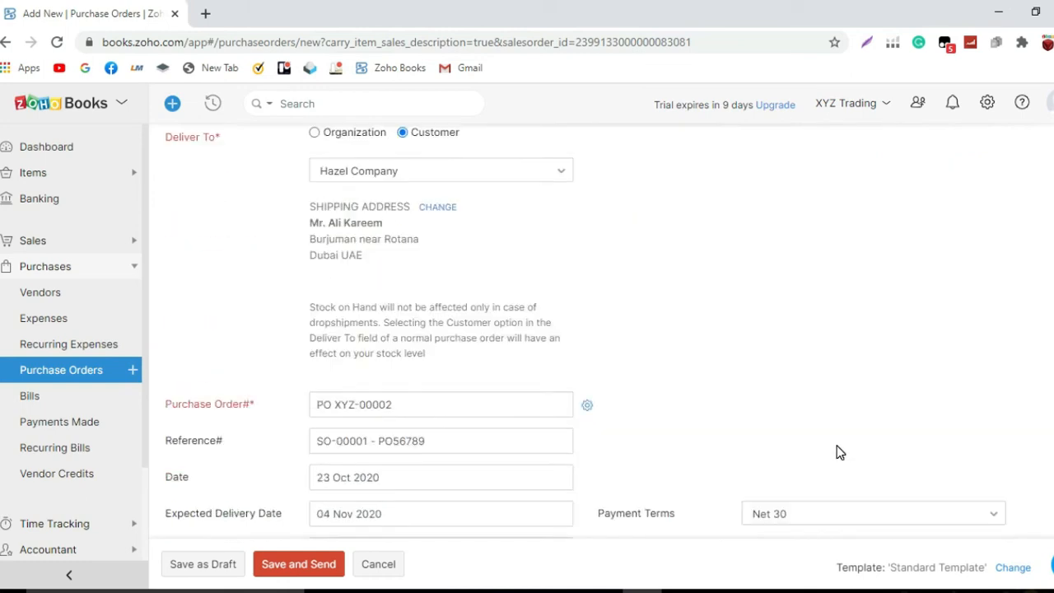
scroll(837, 452, down, 8)
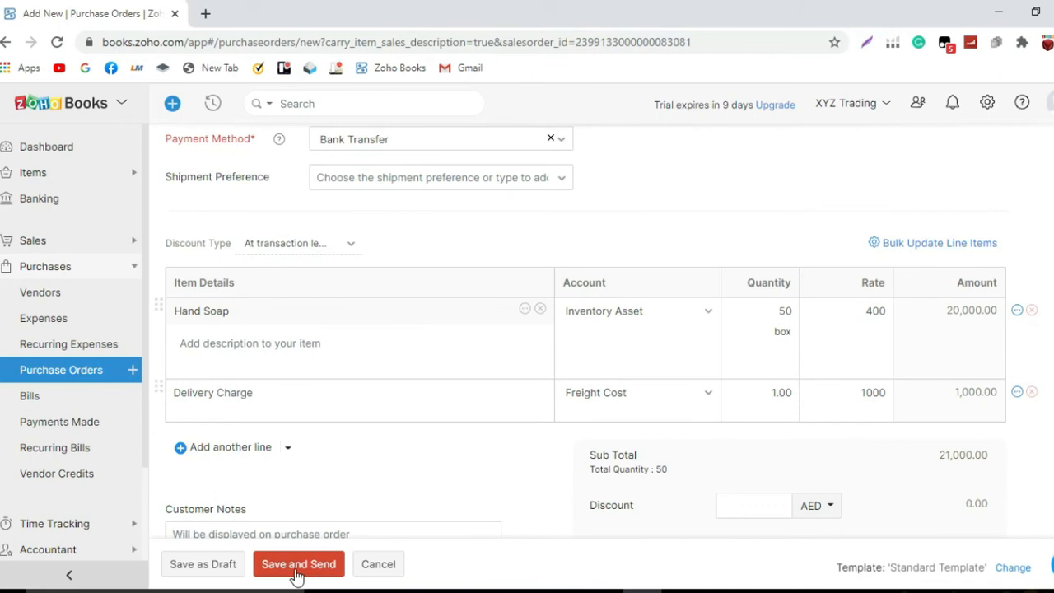
click(223, 572)
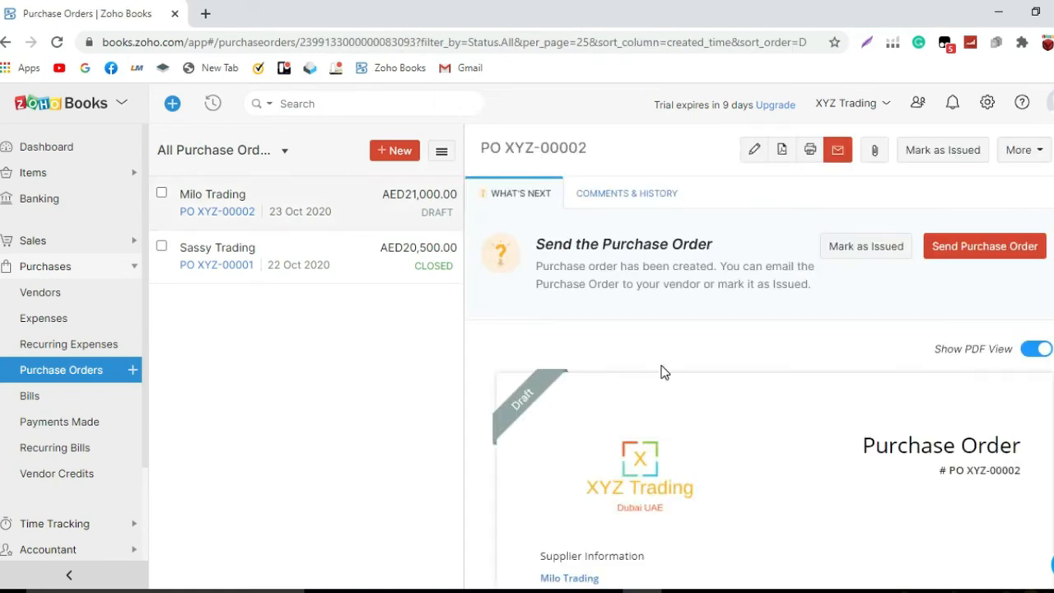
scroll(666, 372, down, 3)
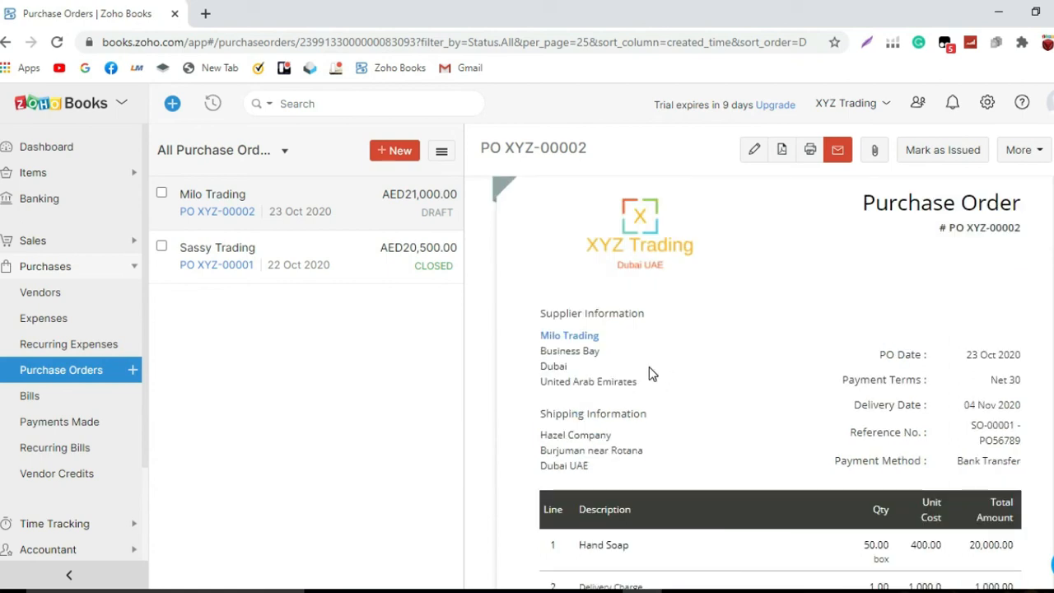
click(205, 13)
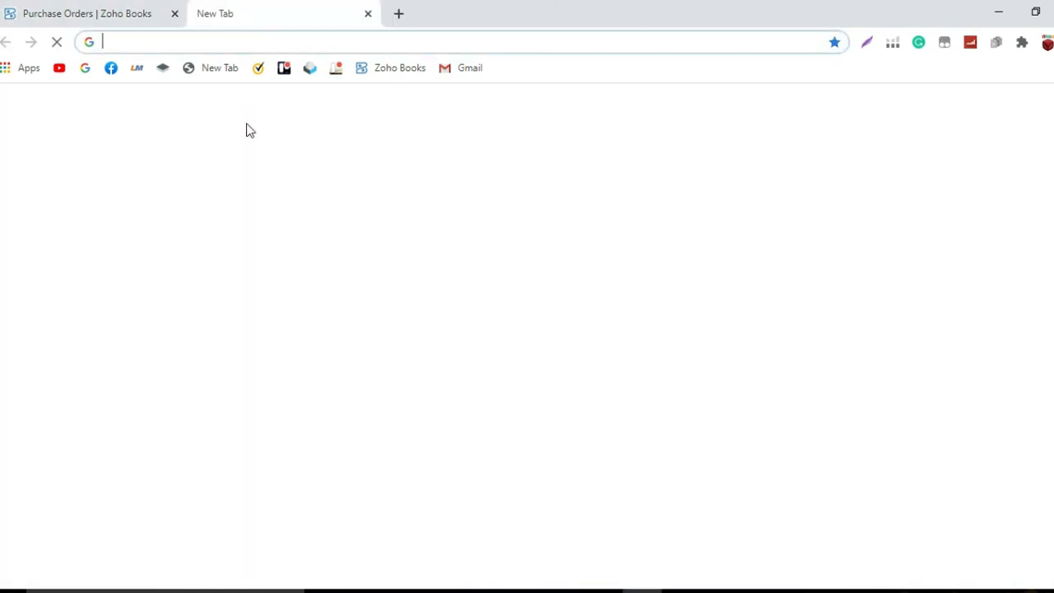
click(406, 69)
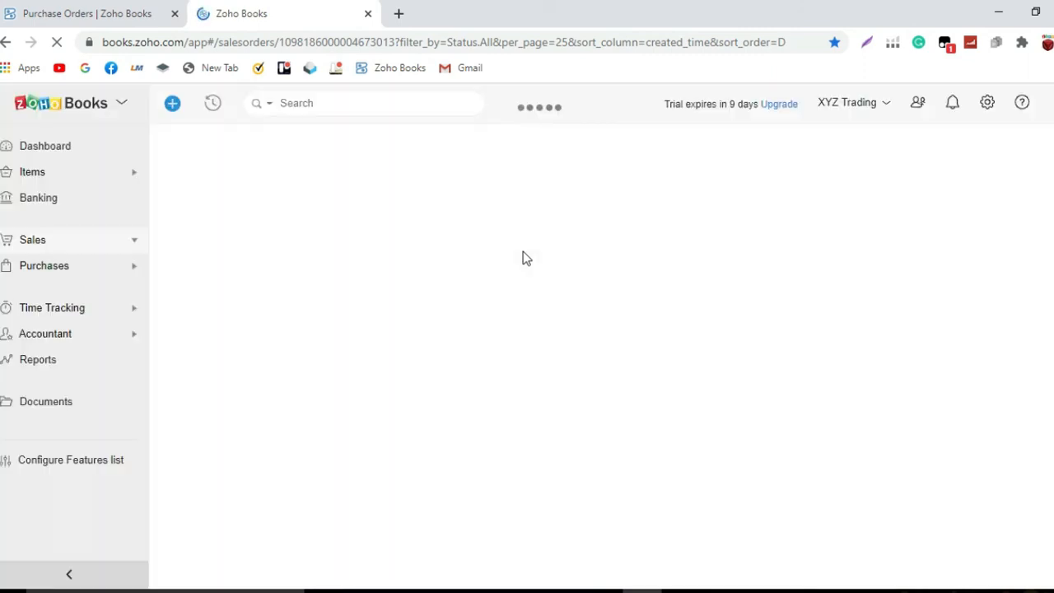
click(64, 175)
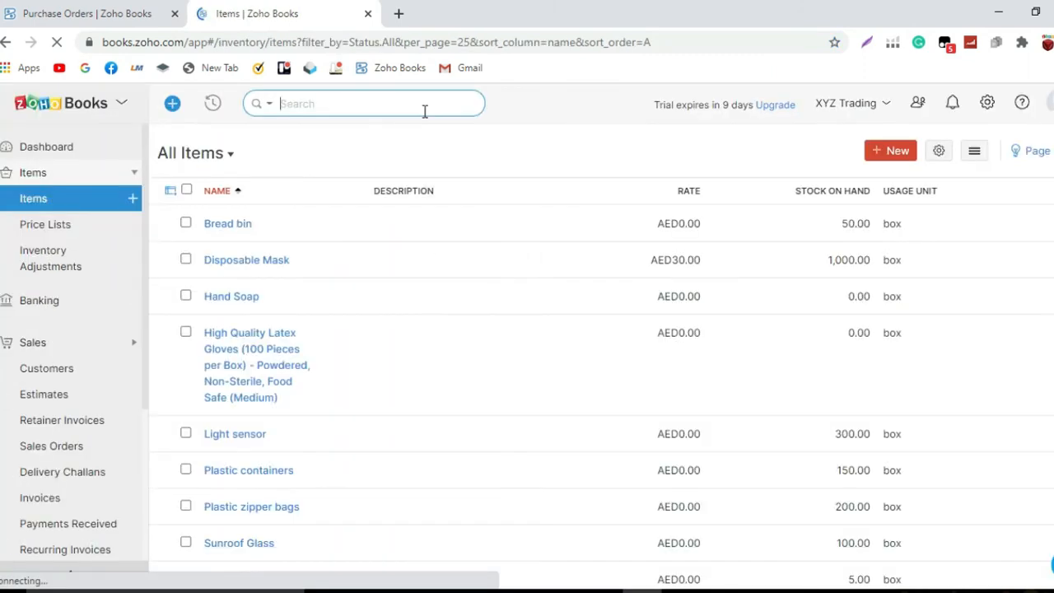
click(473, 299)
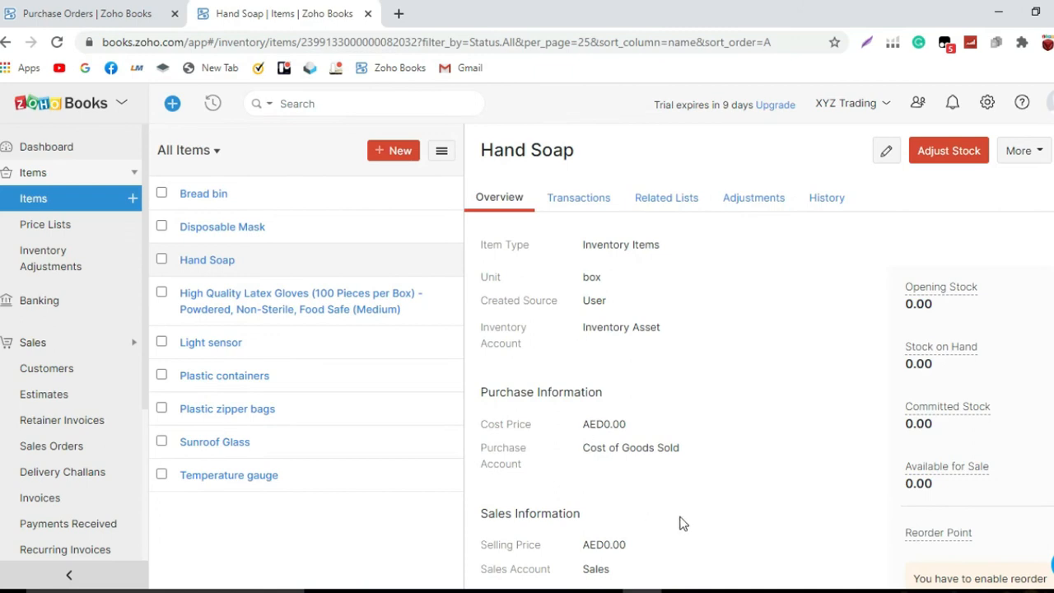
scroll(942, 352, down, 1)
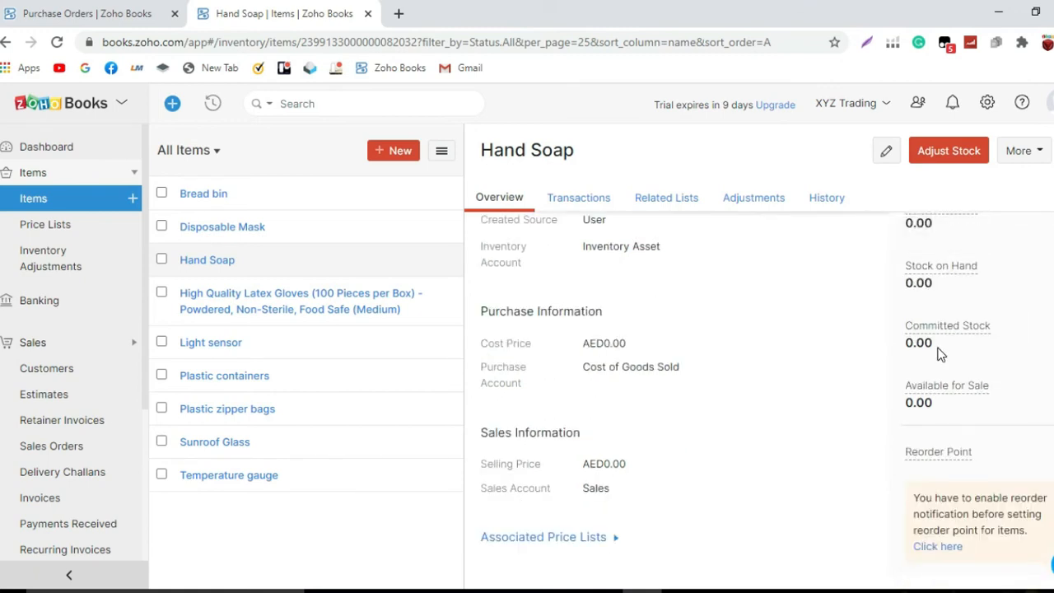
scroll(942, 354, up, 1)
scroll(940, 352, down, 1)
scroll(940, 353, up, 1)
scroll(940, 353, down, 1)
scroll(940, 353, up, 1)
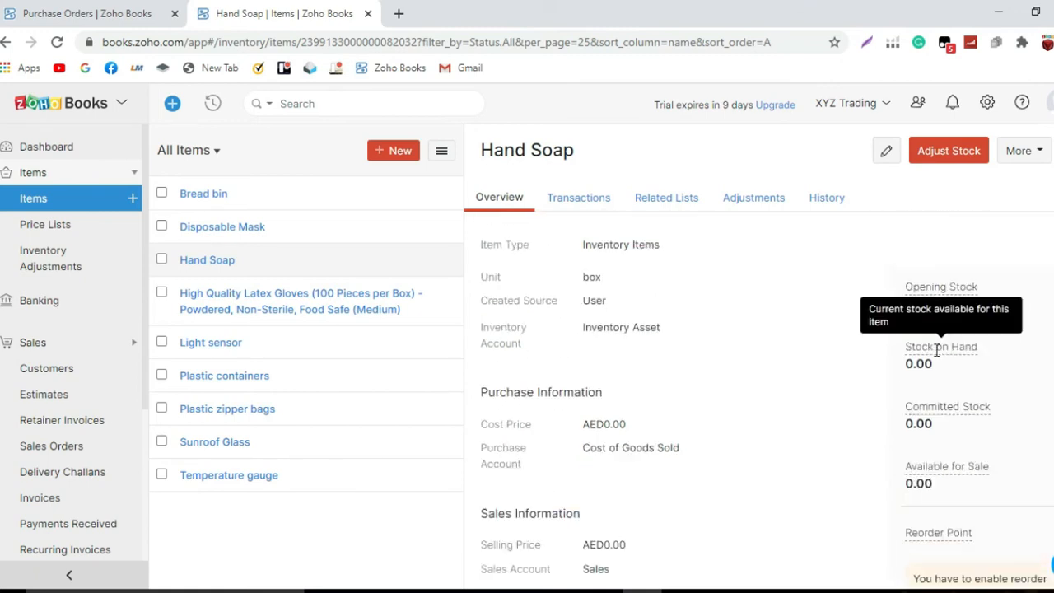
Convert PO XYZ-00002 to a bill via More > Convert to Bill and confirm.
click(126, 10)
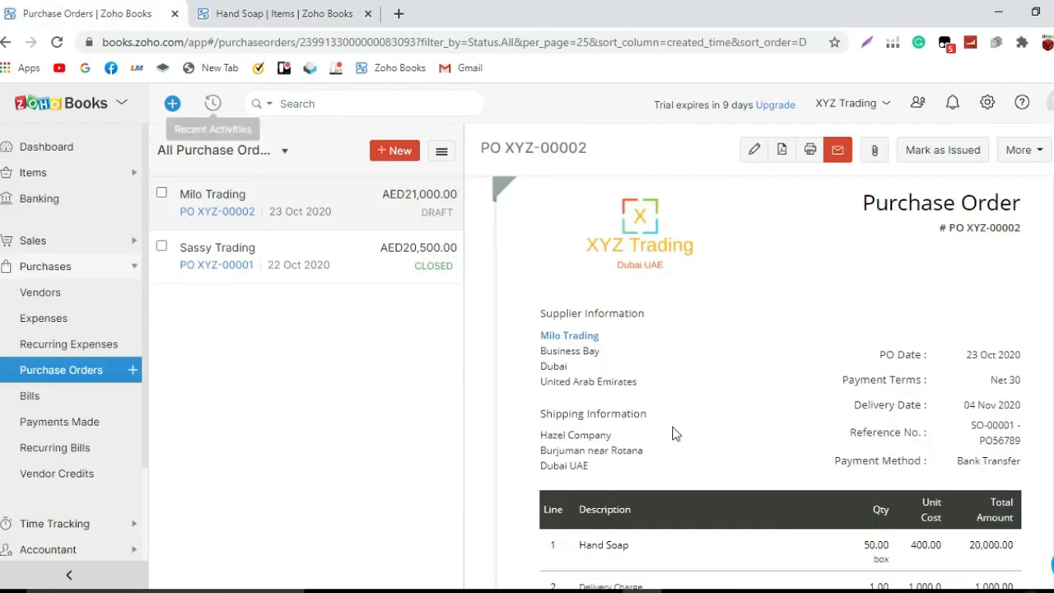
scroll(785, 368, down, 1)
scroll(785, 368, up, 4)
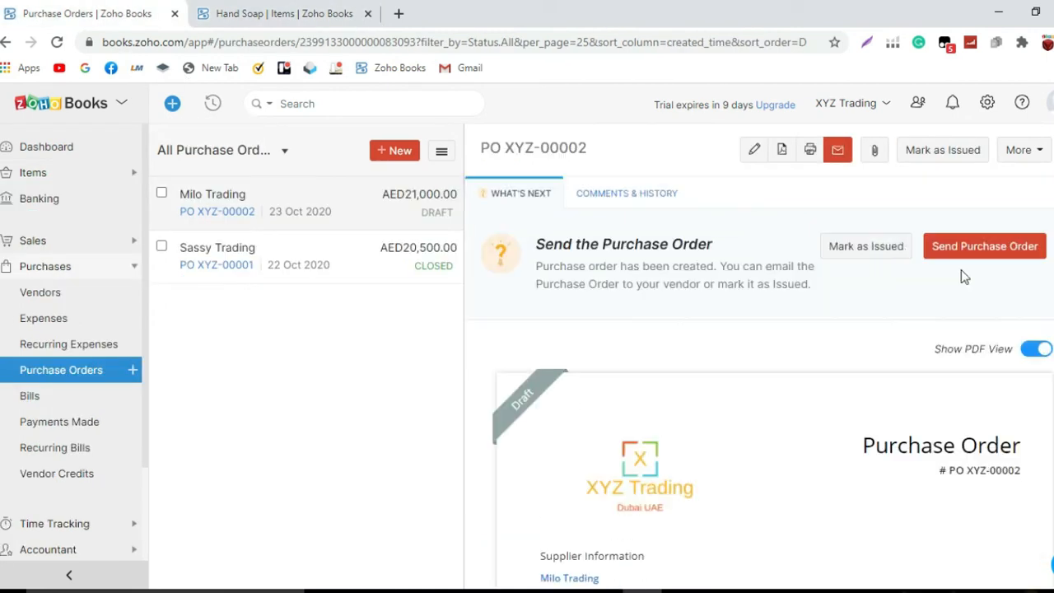
click(1026, 152)
click(1020, 205)
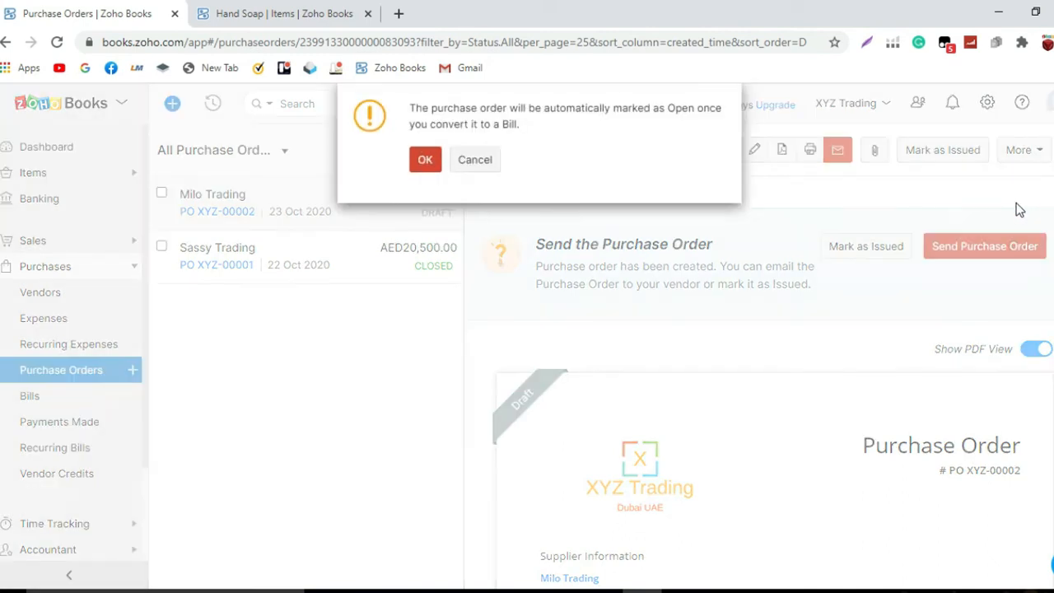
click(426, 161)
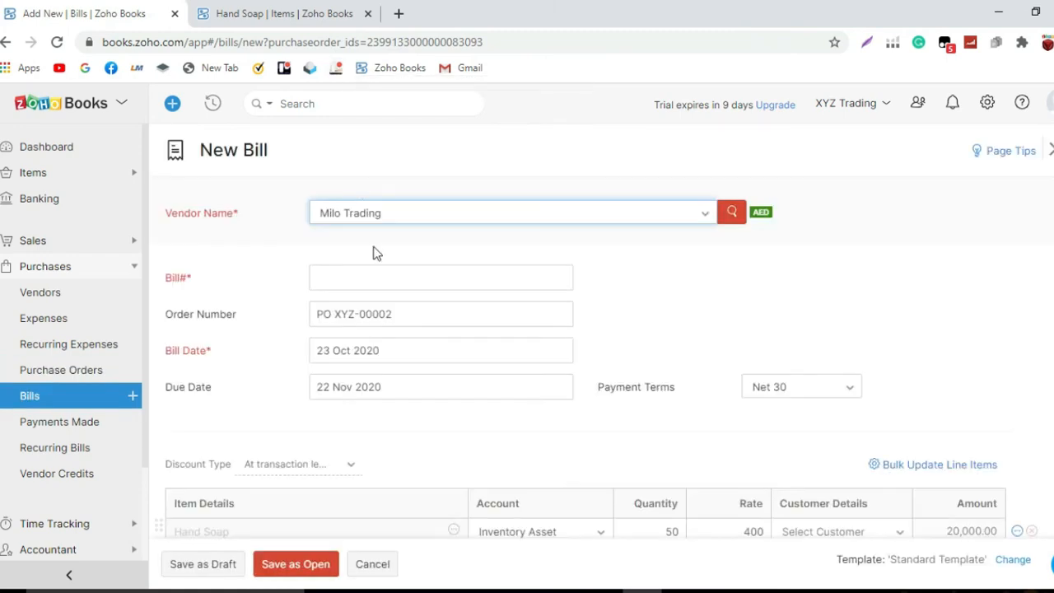
Enter bill number XYZ00002 and append '- PO 56789' to the order number.
click(381, 274)
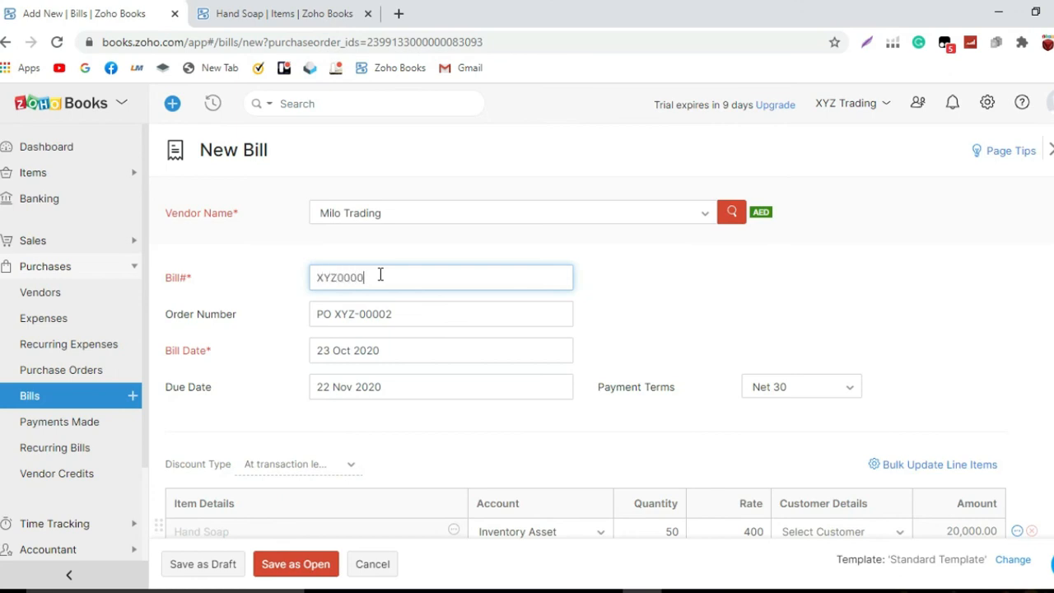
text(XYZ00002)
click(403, 312)
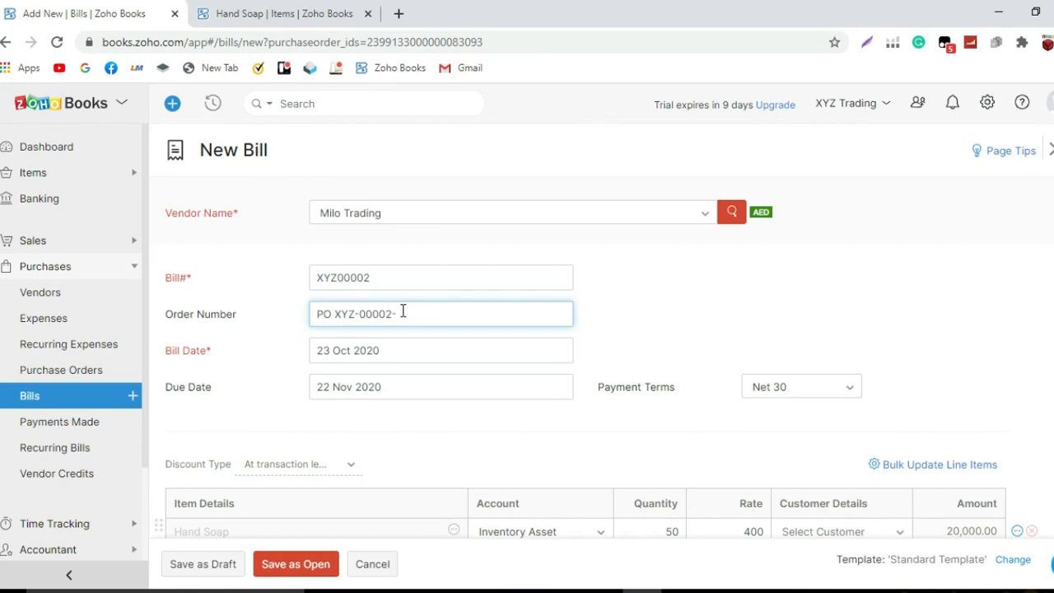
text(- PO 56789)
click(640, 318)
Review the bill lines and save the AED21,000.00 bill as open.
scroll(641, 321, down, 1)
scroll(642, 323, down, 1)
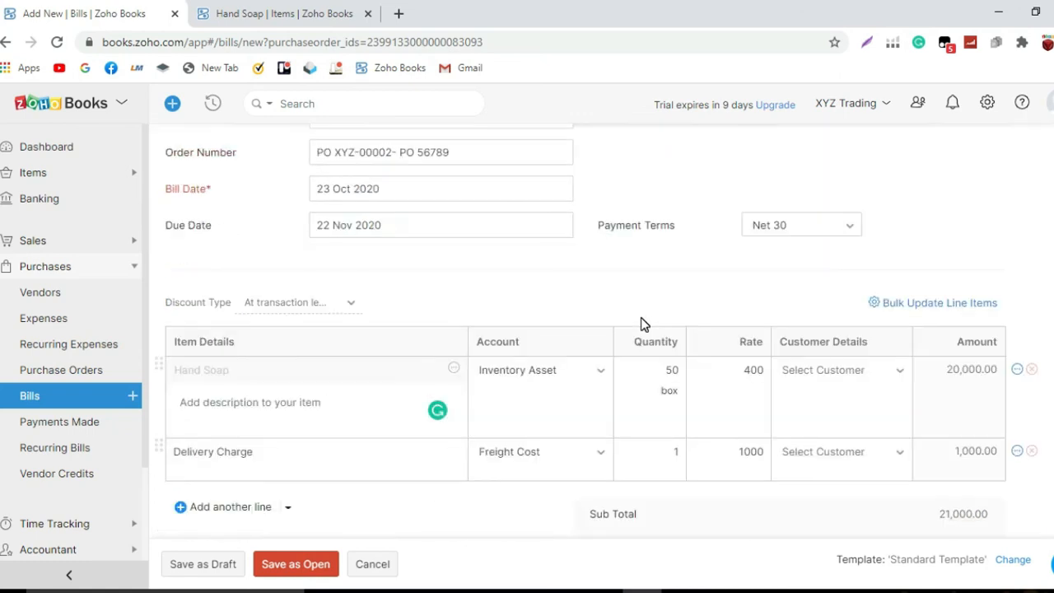
scroll(641, 323, down, 1)
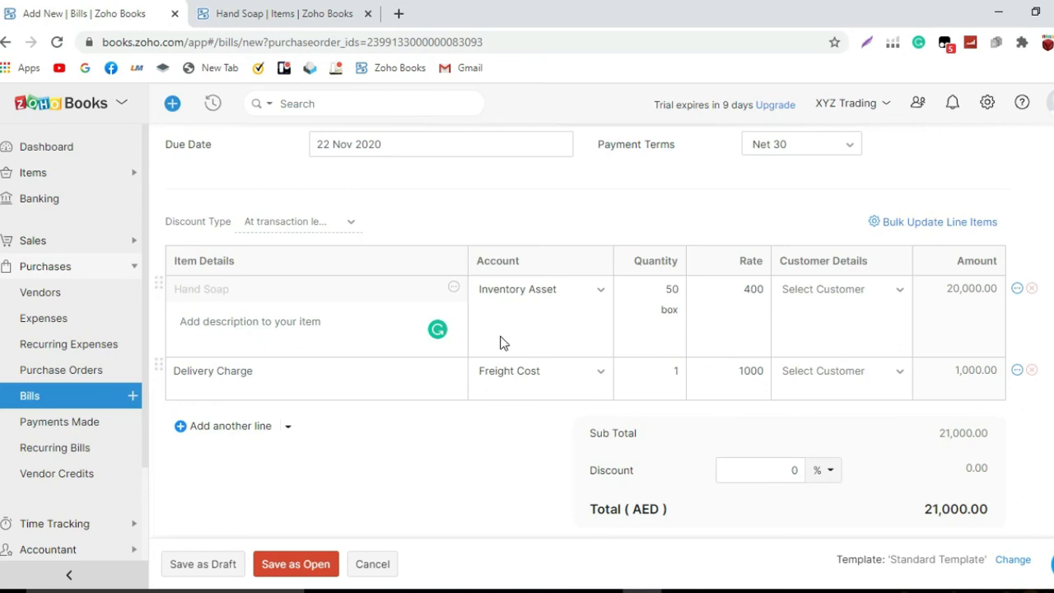
scroll(495, 346, down, 1)
scroll(505, 340, up, 1)
scroll(505, 340, down, 1)
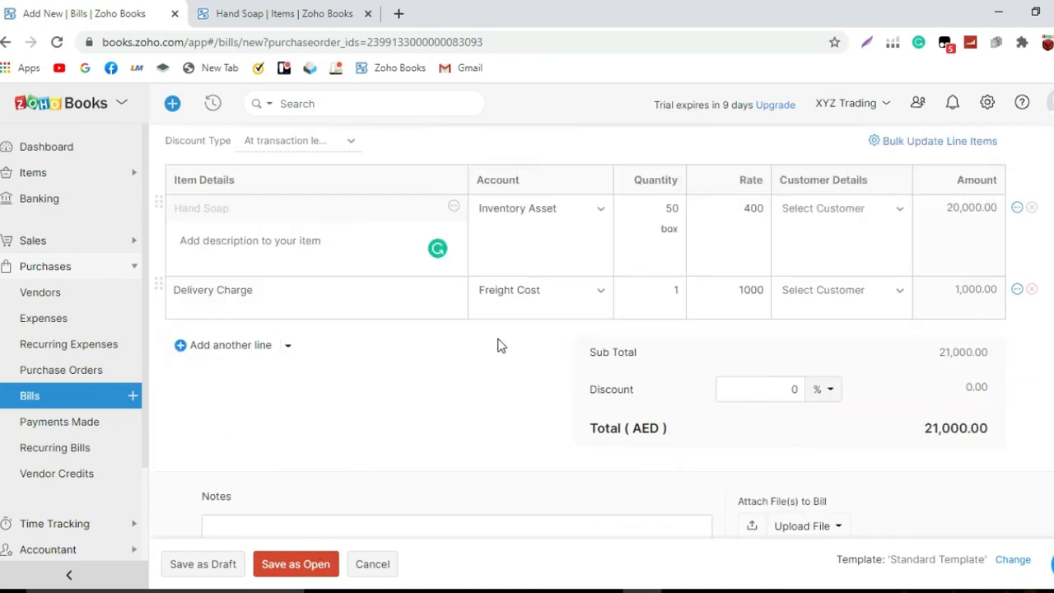
scroll(504, 335, up, 1)
scroll(502, 336, down, 1)
scroll(503, 332, up, 1)
scroll(502, 339, down, 1)
scroll(503, 342, up, 1)
scroll(490, 350, down, 1)
scroll(500, 341, up, 1)
scroll(494, 350, down, 1)
scroll(501, 339, up, 1)
scroll(499, 342, down, 1)
scroll(502, 341, up, 1)
scroll(501, 342, down, 1)
scroll(546, 400, up, 1)
scroll(500, 345, down, 1)
scroll(501, 339, up, 1)
scroll(499, 343, down, 1)
scroll(503, 336, up, 1)
scroll(499, 341, down, 1)
scroll(499, 344, up, 1)
scroll(500, 344, down, 1)
scroll(504, 344, up, 1)
scroll(504, 343, down, 1)
scroll(500, 343, up, 1)
scroll(494, 348, down, 1)
scroll(494, 348, up, 1)
scroll(495, 348, down, 1)
scroll(501, 342, up, 1)
scroll(502, 343, down, 1)
scroll(501, 343, up, 1)
scroll(501, 344, down, 1)
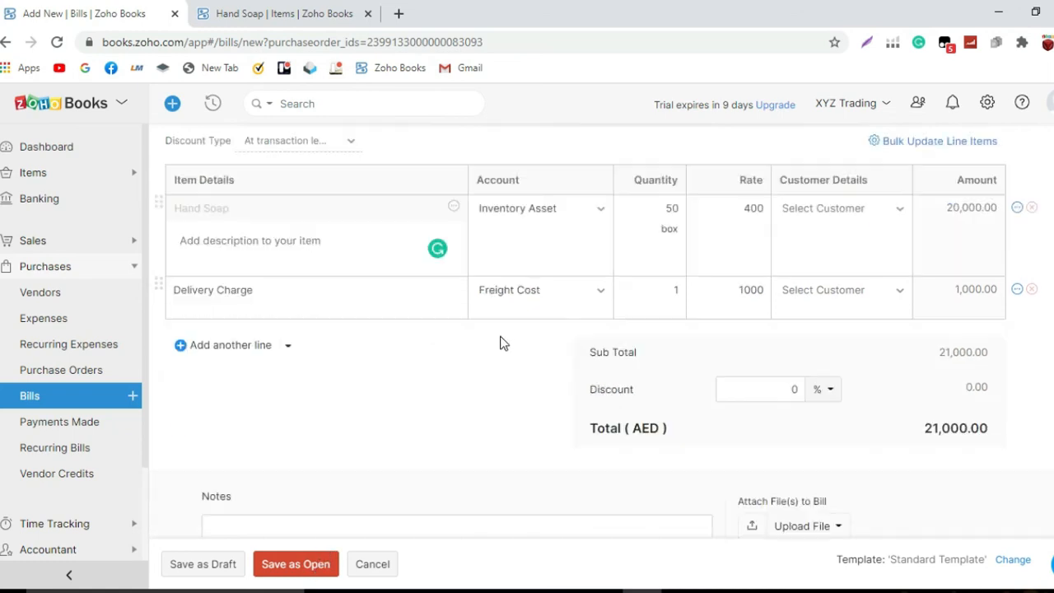
click(321, 567)
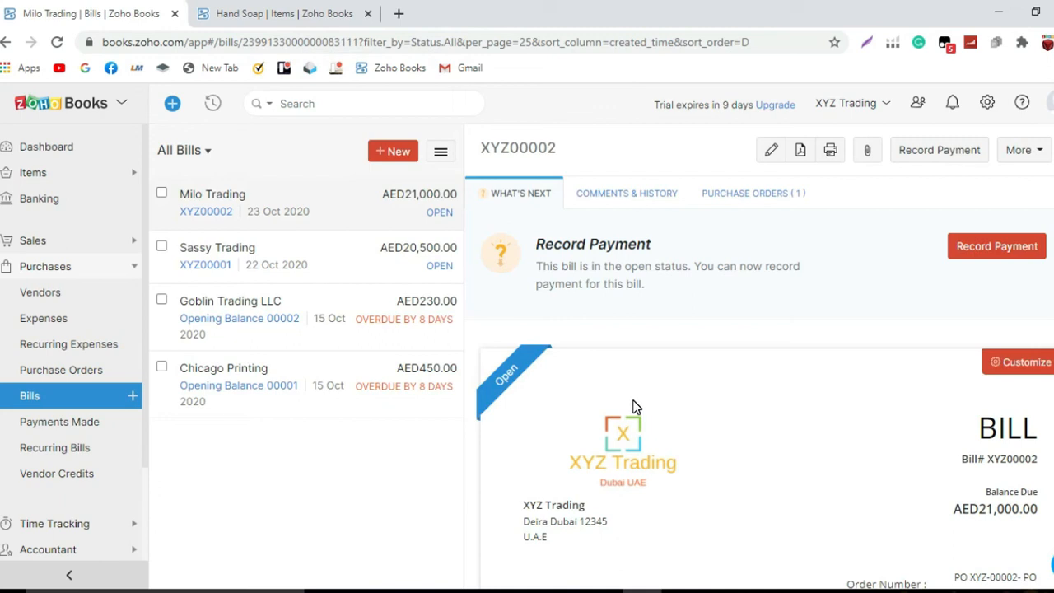
Look over bill XYZ00002, then return to the Hand Soap item tab.
scroll(635, 406, down, 3)
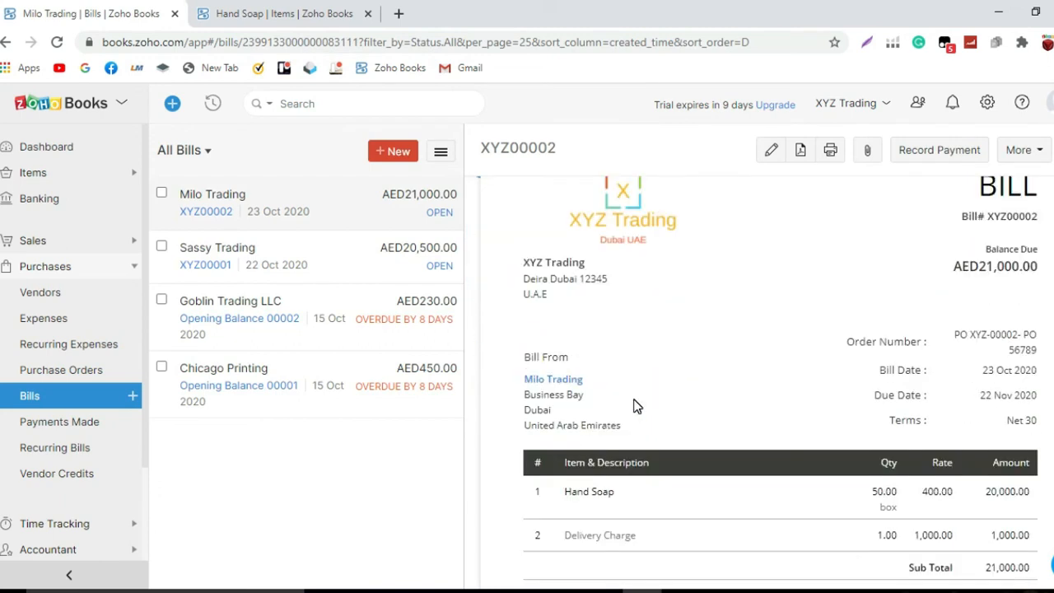
scroll(635, 406, down, 1)
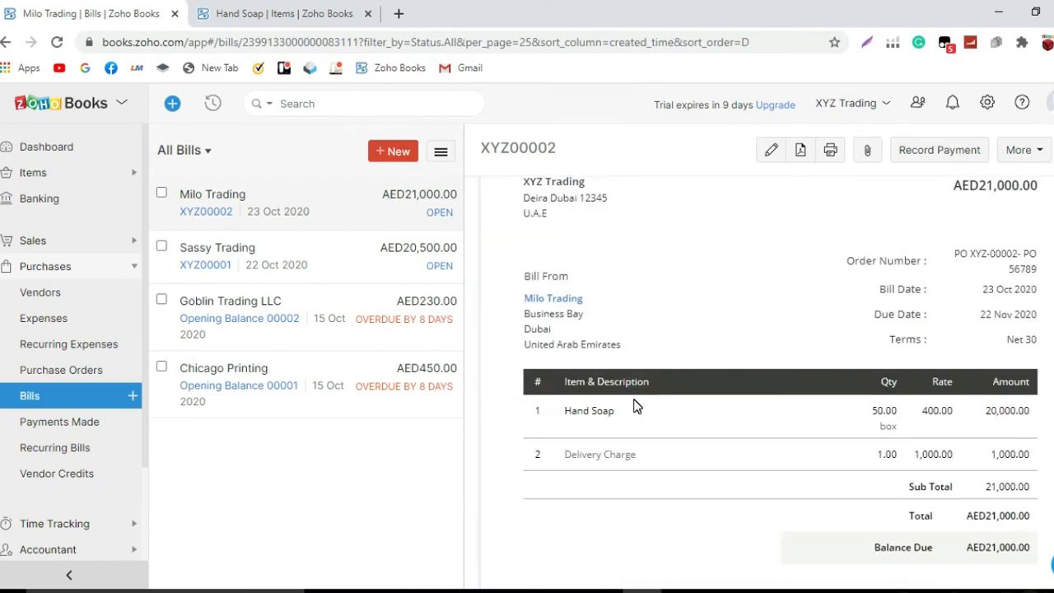
scroll(634, 406, up, 2)
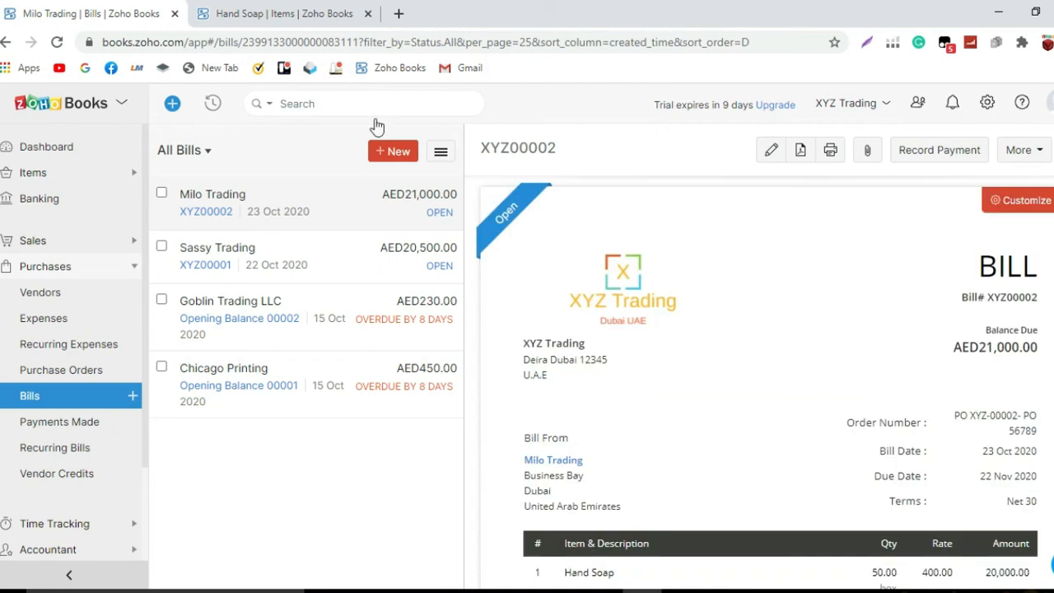
click(317, 17)
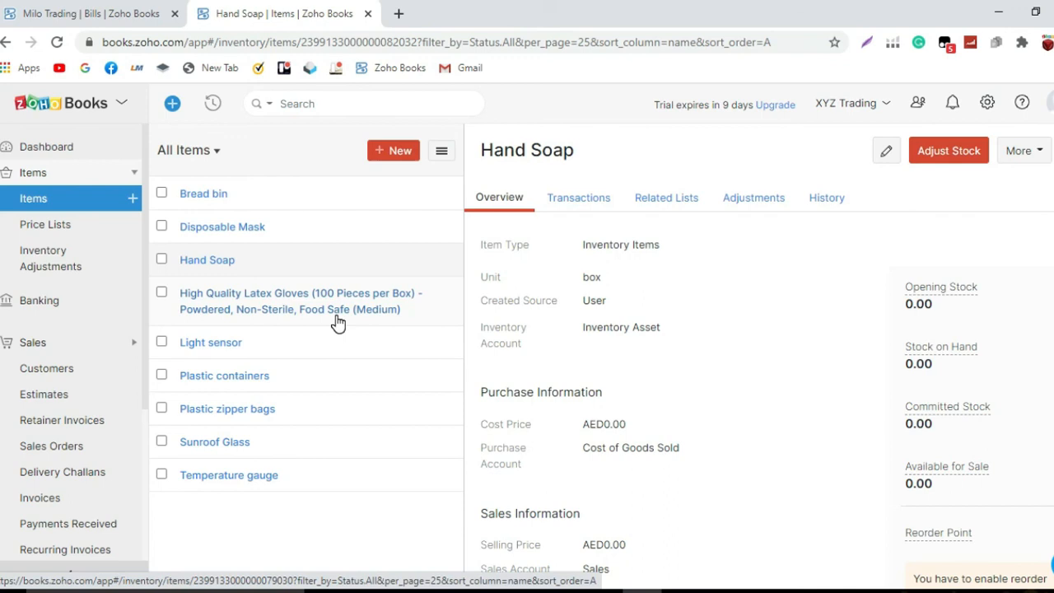
Reopen Hand Soap from the Items list to confirm 50.00 stock on hand.
click(76, 176)
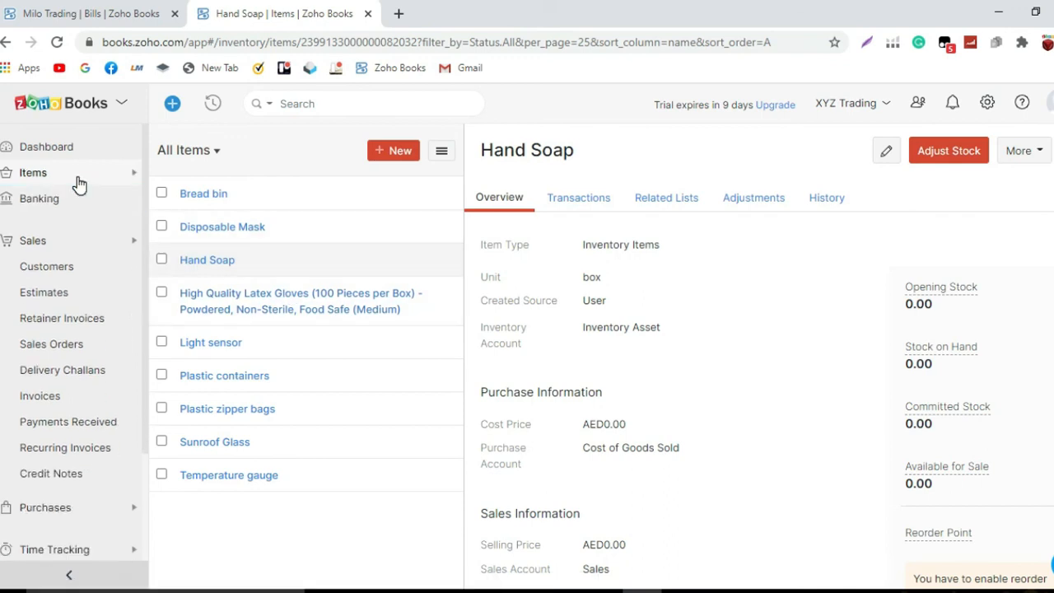
click(78, 183)
click(71, 207)
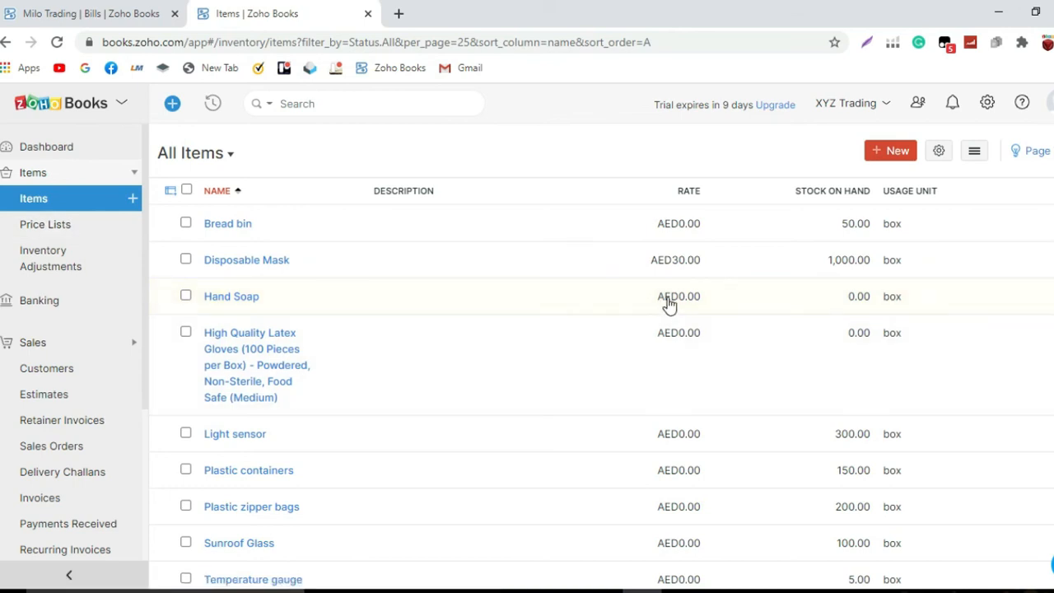
click(669, 301)
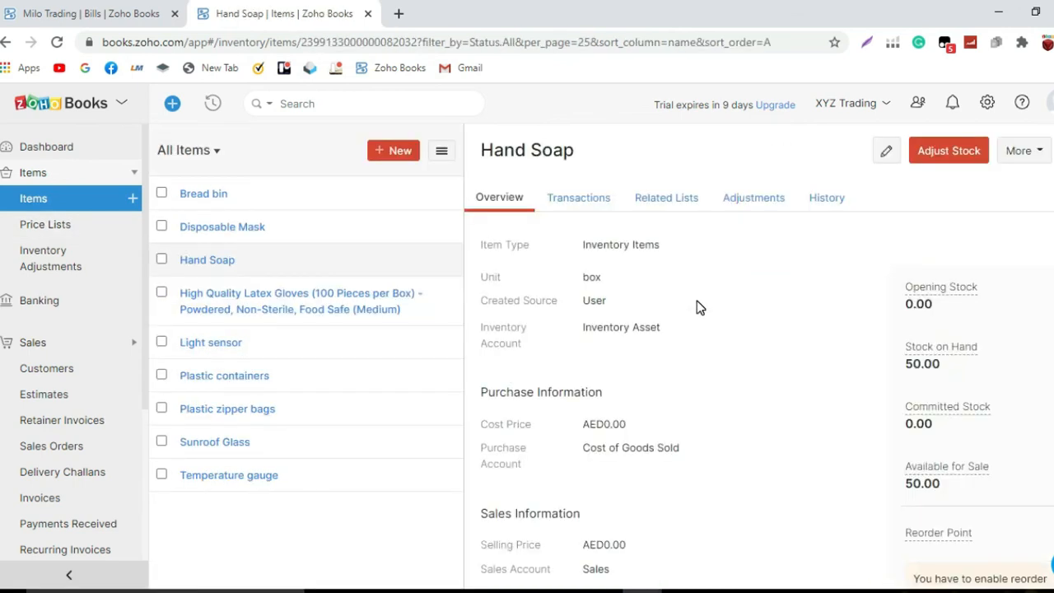
scroll(696, 308, down, 1)
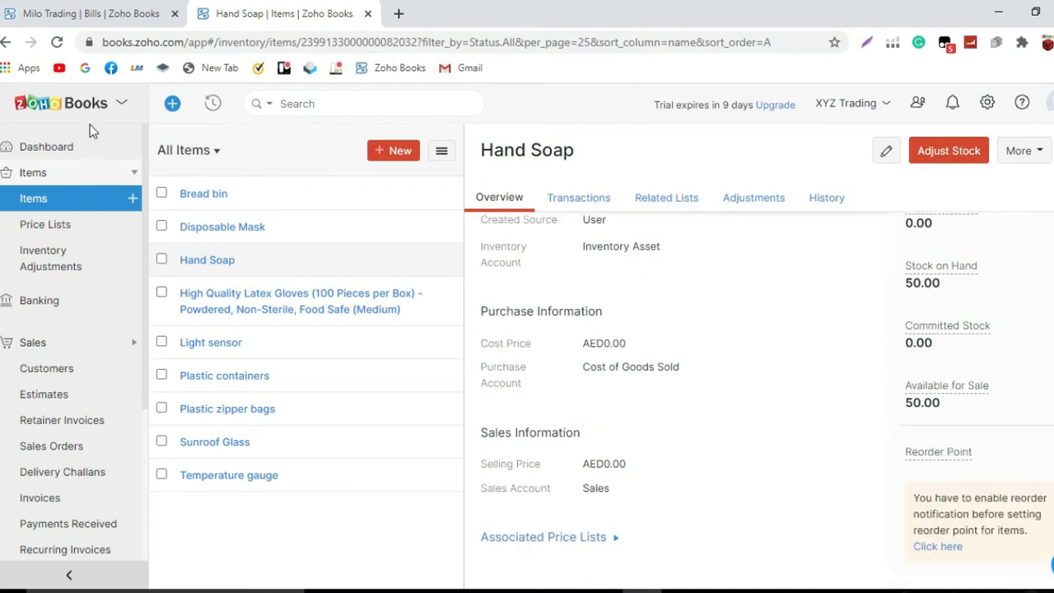
Compare the Milo Trading bill with the Hand Soap item page across tabs.
click(111, 13)
scroll(700, 349, down, 2)
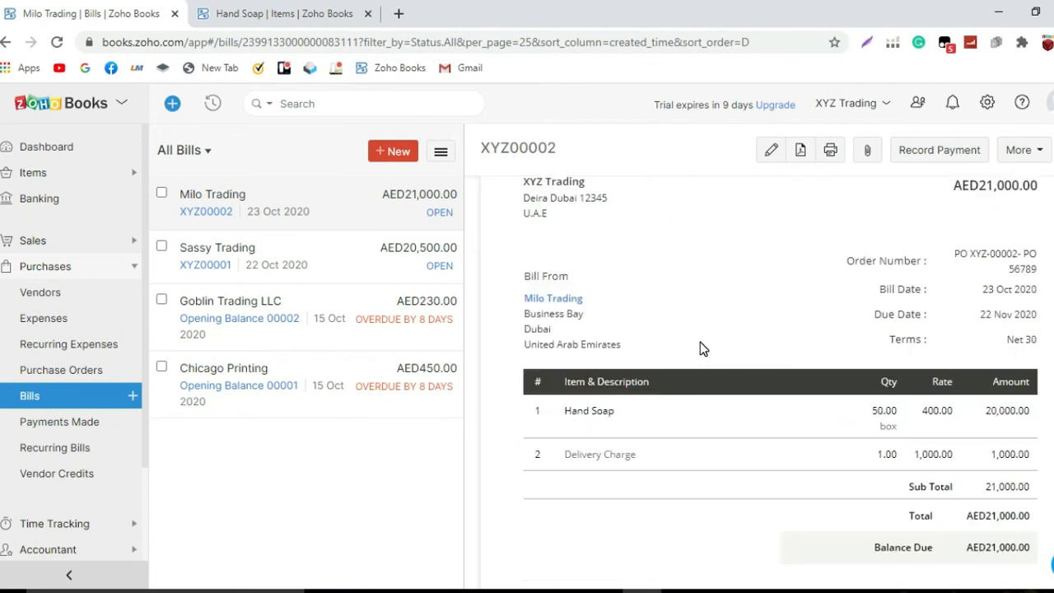
click(285, 14)
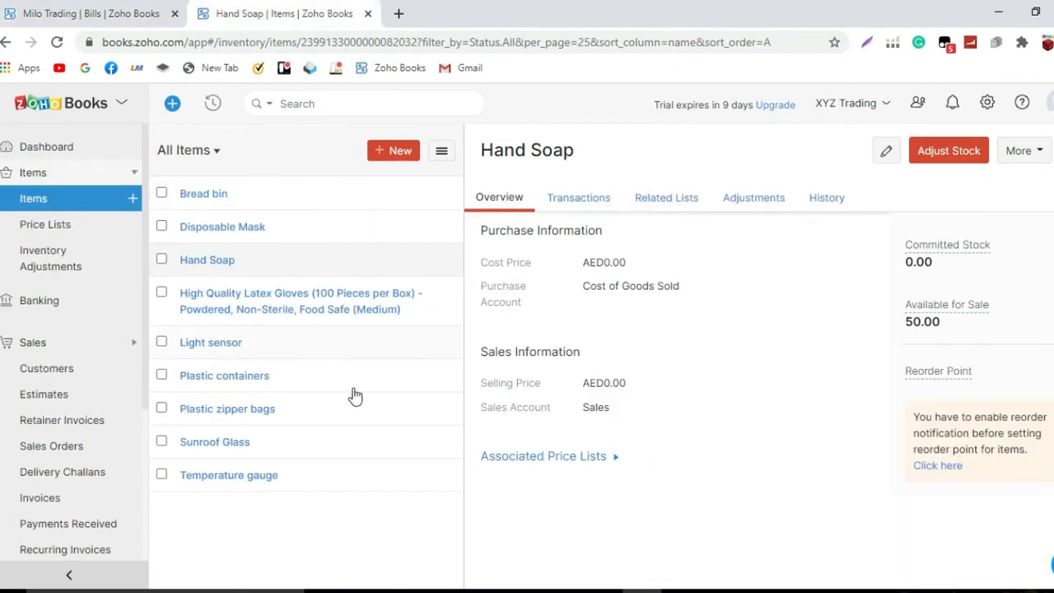
scroll(70, 467, down, 2)
scroll(67, 467, down, 2)
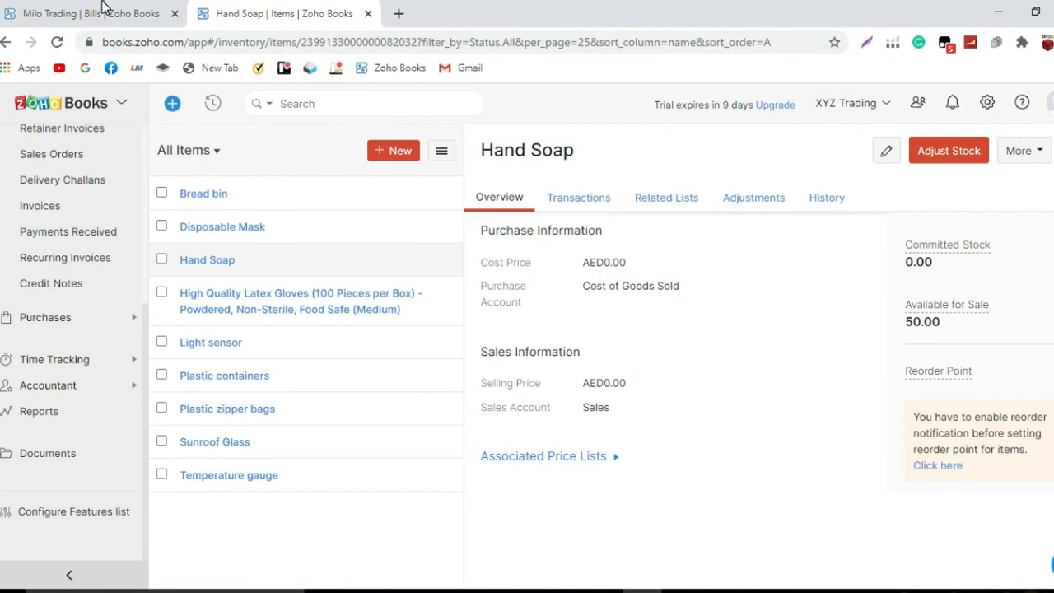
click(105, 10)
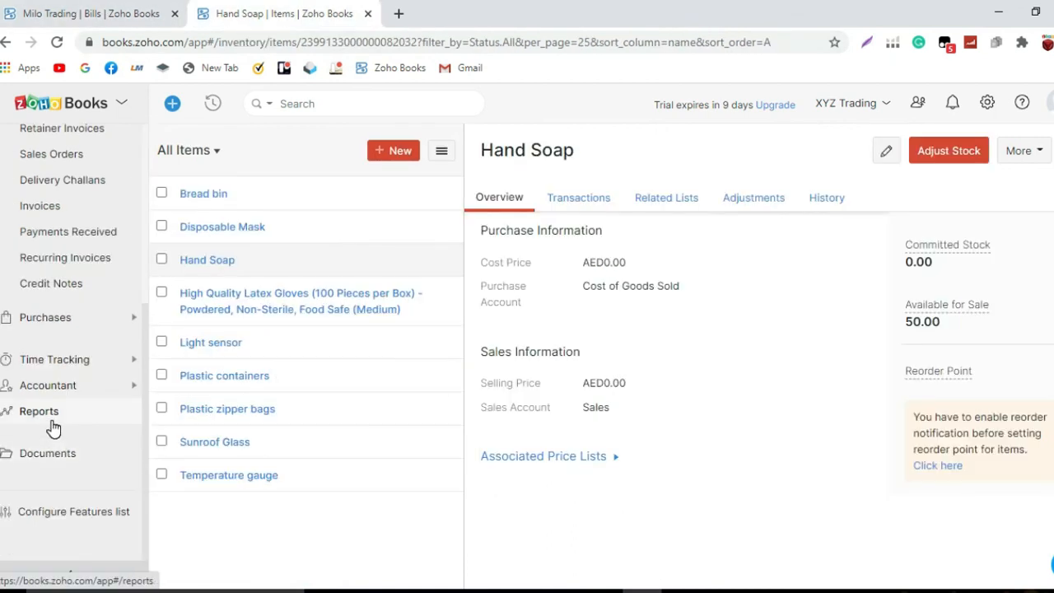